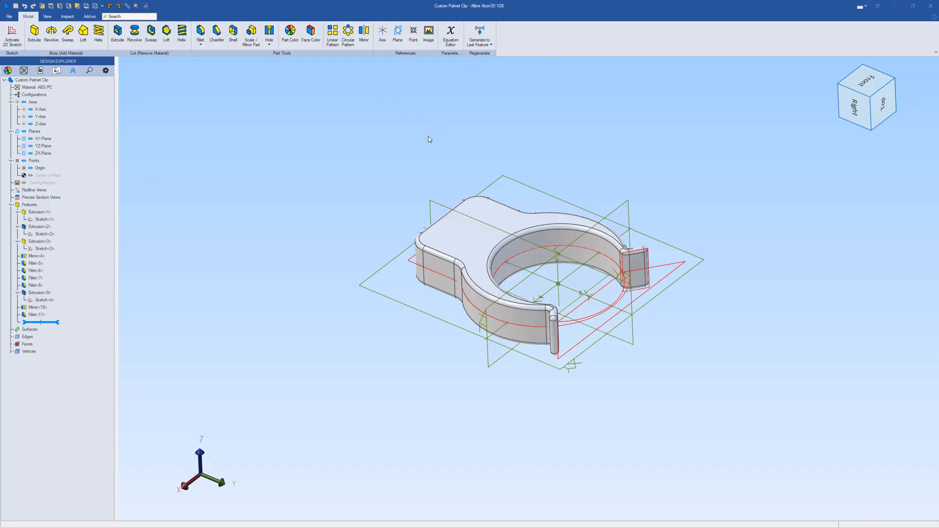
{"action": "mouse_move", "coordinate": [455, 146]}
{"action": "middle_mouse_down"}
{"action": "mouse_move", "coordinate": [479, 129]}
{"action": "mouse_move", "coordinate": [566, 148]}
{"action": "mouse_move", "coordinate": [473, 126]}
{"action": "mouse_move", "coordinate": [410, 130]}
{"action": "mouse_move", "coordinate": [454, 125]}
{"action": "mouse_move", "coordinate": [466, 147]}
{"action": "mouse_move", "coordinate": [448, 133]}
{"action": "middle_mouse_up"}
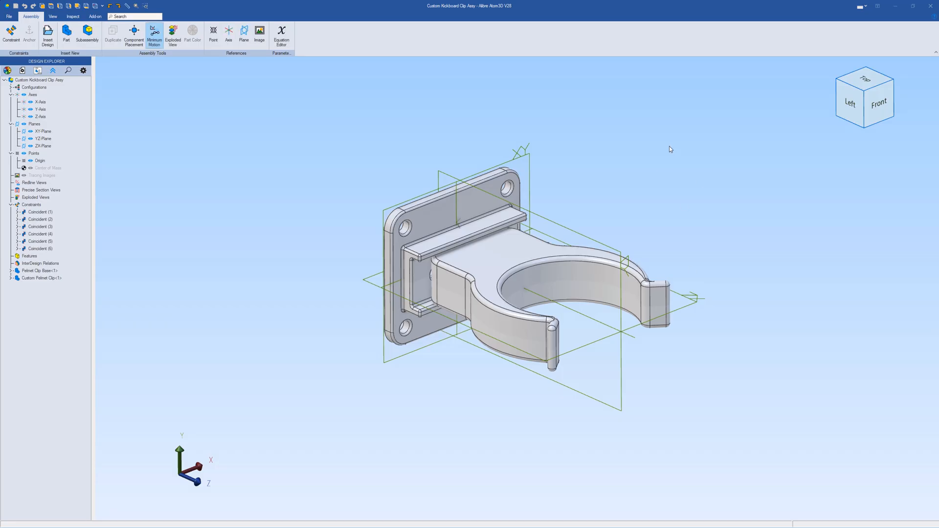
{"action": "middle_click_drag", "start_coordinate": [669, 145], "coordinate": [648, 171]}
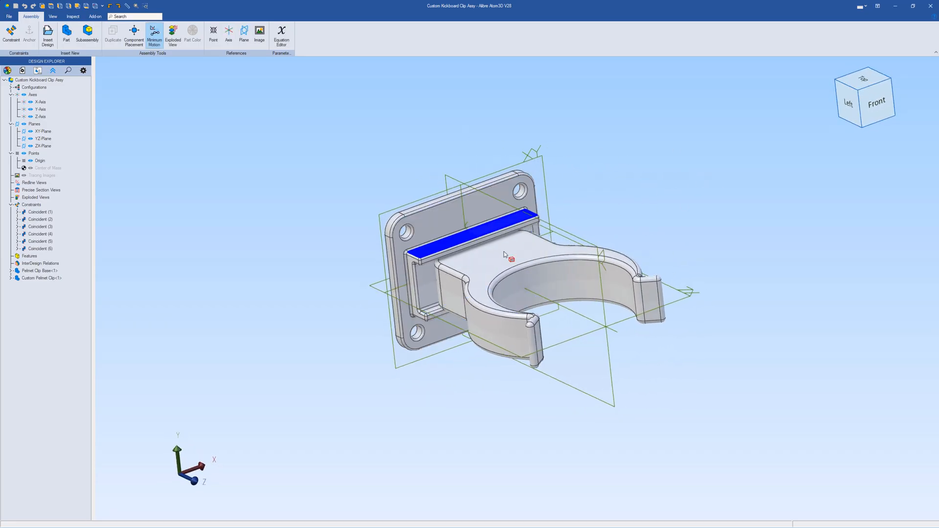
{"action": "middle_click_drag", "start_coordinate": [631, 214], "coordinate": [698, 205]}
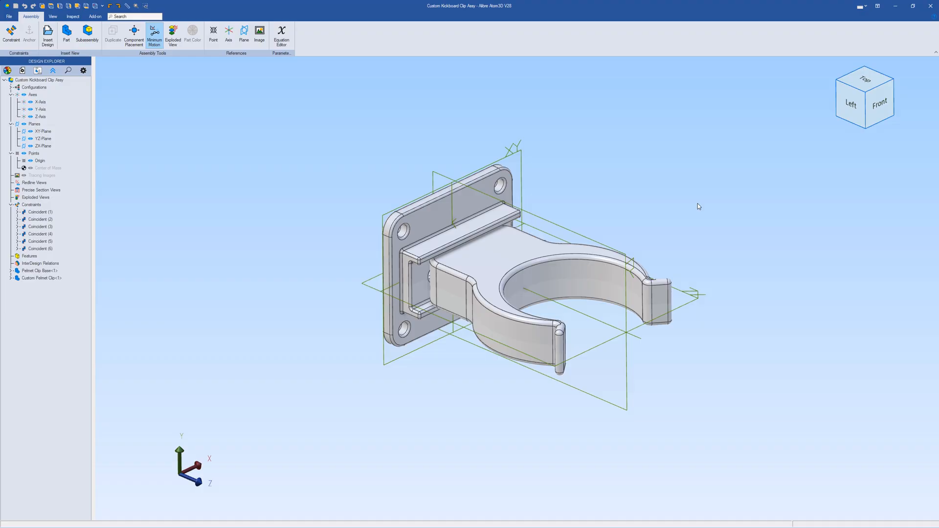
{"action": "mouse_move", "coordinate": [665, 167]}
{"action": "middle_mouse_down"}
{"action": "mouse_move", "coordinate": [826, 183]}
{"action": "mouse_move", "coordinate": [644, 157]}
{"action": "mouse_move", "coordinate": [667, 178]}
{"action": "mouse_move", "coordinate": [657, 168]}
{"action": "middle_mouse_up"}
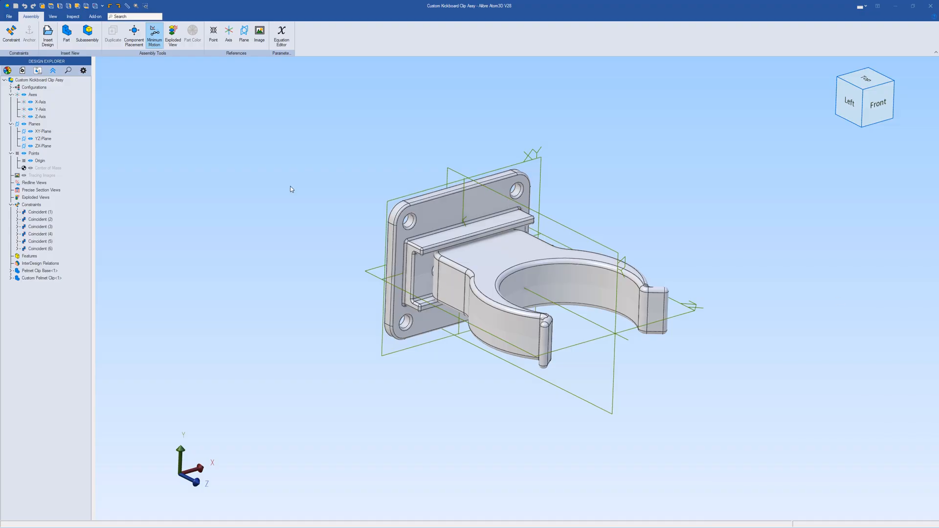
{"action": "middle_click_drag", "start_coordinate": [664, 192], "coordinate": [578, 198]}
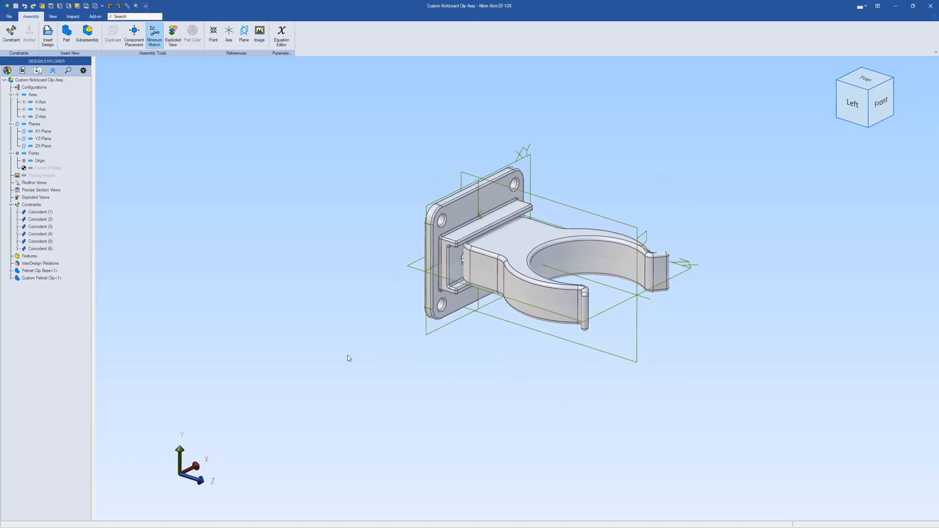
Examine the kickboard clip assembly's underside and the recess and screw holes on the rear of the mounting base.
{"action": "scroll", "coordinate": [348, 357], "scroll_direction": "up", "scroll_amount": 2}
{"action": "scroll", "coordinate": [794, 120], "scroll_direction": "down", "scroll_amount": 2}
{"action": "scroll", "coordinate": [686, 136], "scroll_direction": "up", "scroll_amount": 1}
{"action": "scroll", "coordinate": [685, 136], "scroll_direction": "up", "scroll_amount": 1}
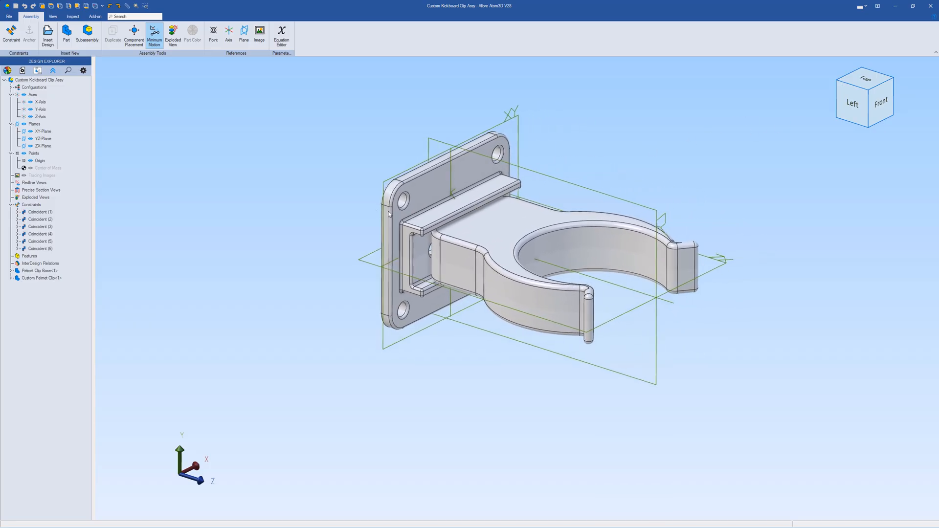
{"action": "scroll", "coordinate": [661, 184], "scroll_direction": "down", "scroll_amount": 1}
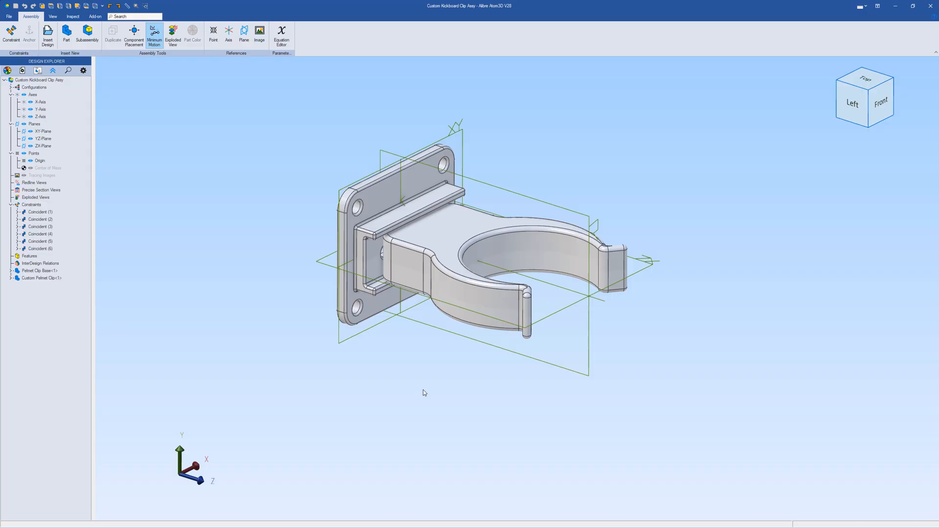
{"action": "middle_click_drag", "start_coordinate": [424, 391], "coordinate": [401, 330]}
{"action": "scroll", "coordinate": [401, 313], "scroll_direction": "up", "scroll_amount": 3}
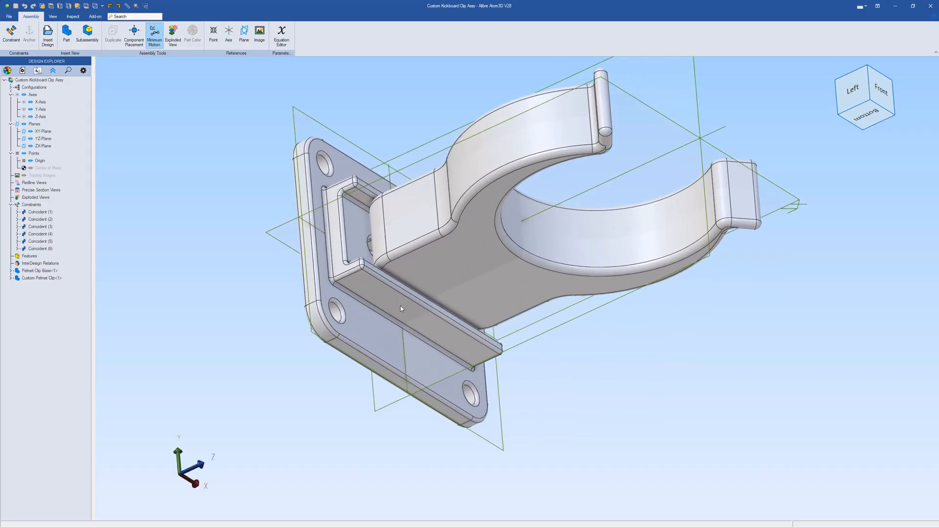
{"action": "scroll", "coordinate": [401, 293], "scroll_direction": "up", "scroll_amount": 5}
{"action": "middle_click_drag", "start_coordinate": [392, 218], "coordinate": [477, 203]}
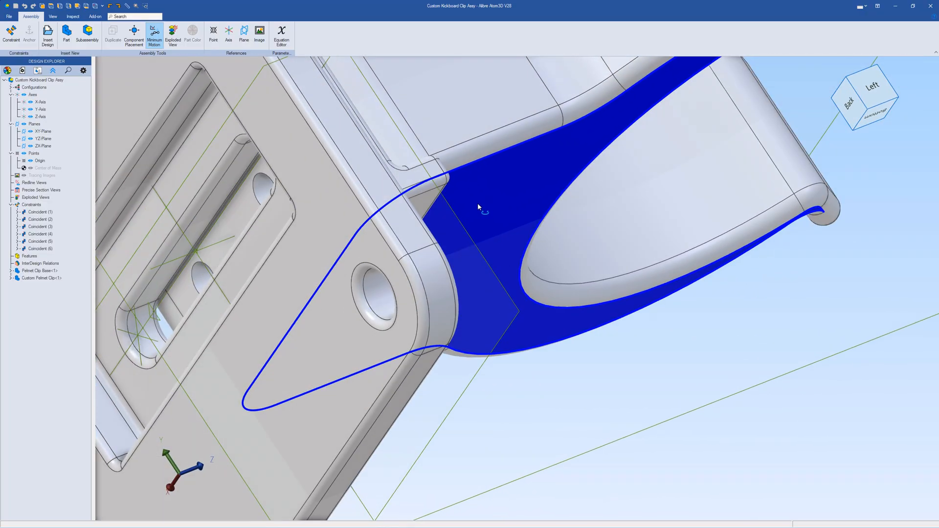
{"action": "scroll", "coordinate": [303, 223], "scroll_direction": "up", "scroll_amount": 3}
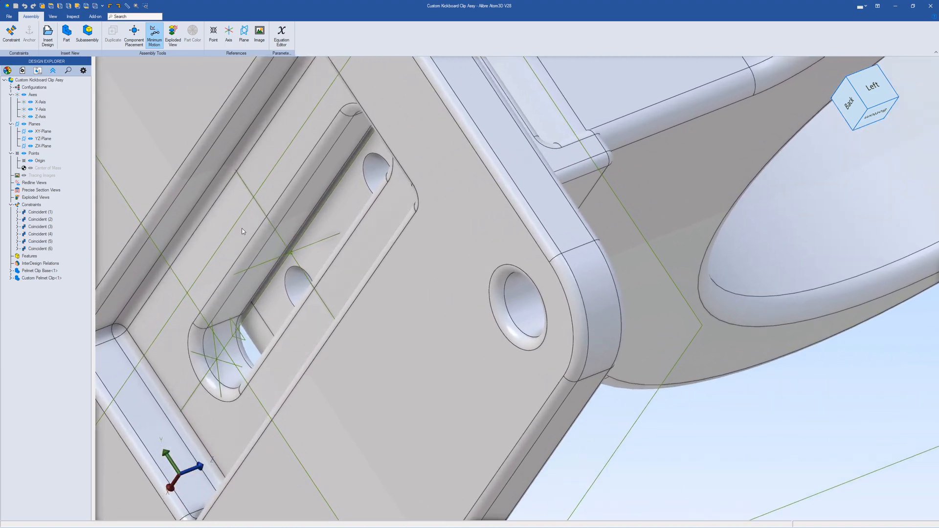
{"action": "middle_click_drag", "start_coordinate": [242, 230], "coordinate": [396, 209]}
{"action": "scroll", "coordinate": [395, 208], "scroll_direction": "down", "scroll_amount": 1}
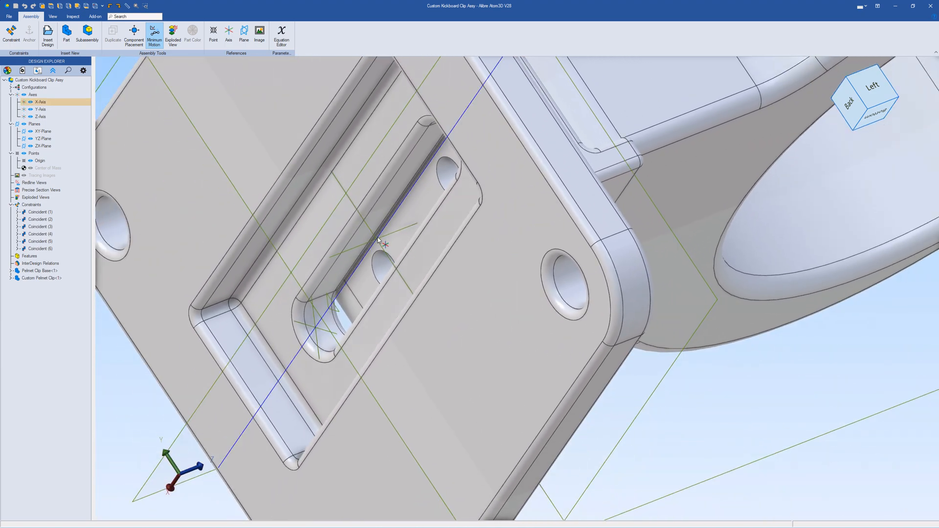
{"action": "scroll", "coordinate": [606, 296], "scroll_direction": "up", "scroll_amount": 3}
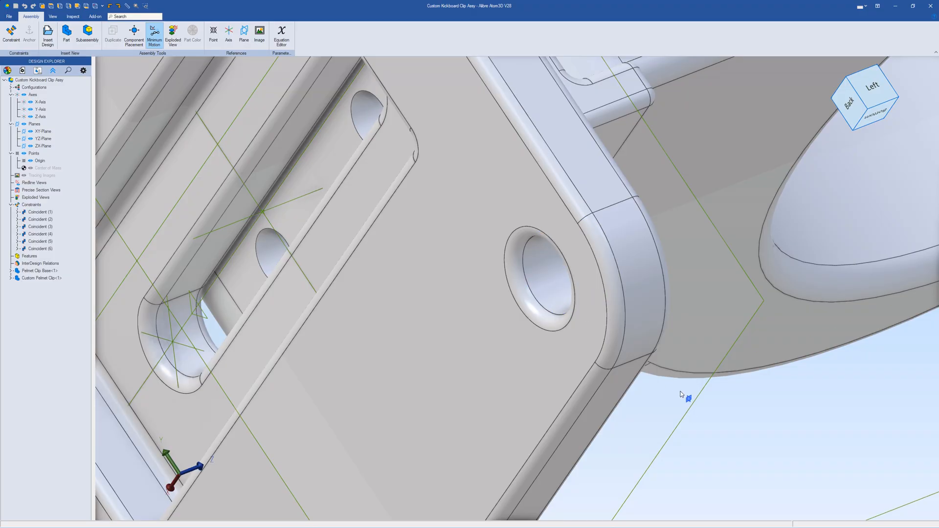
Toggle the view cube off and on, and use it to view the assembly from the Left and in Top-Left-Front isometric.
{"action": "left_click", "coordinate": [55, 17]}
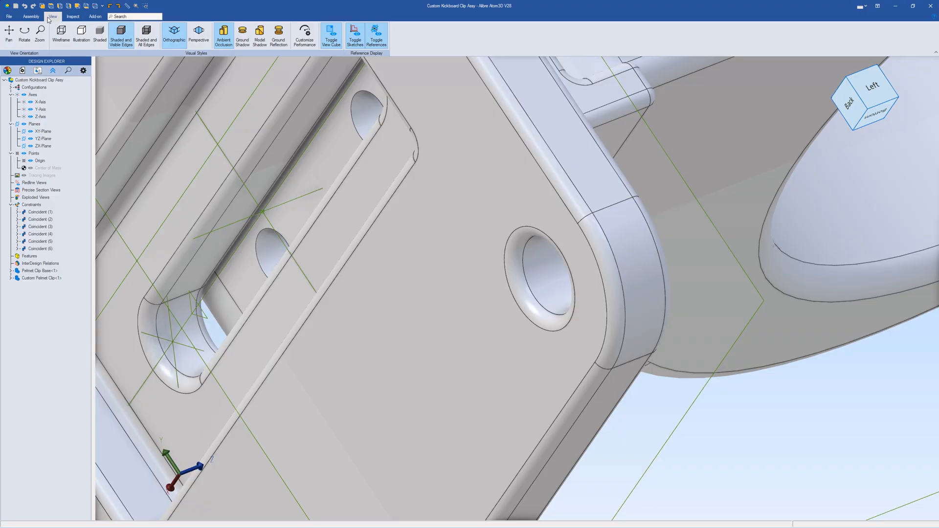
{"action": "left_click", "coordinate": [334, 39]}
{"action": "left_click", "coordinate": [331, 43]}
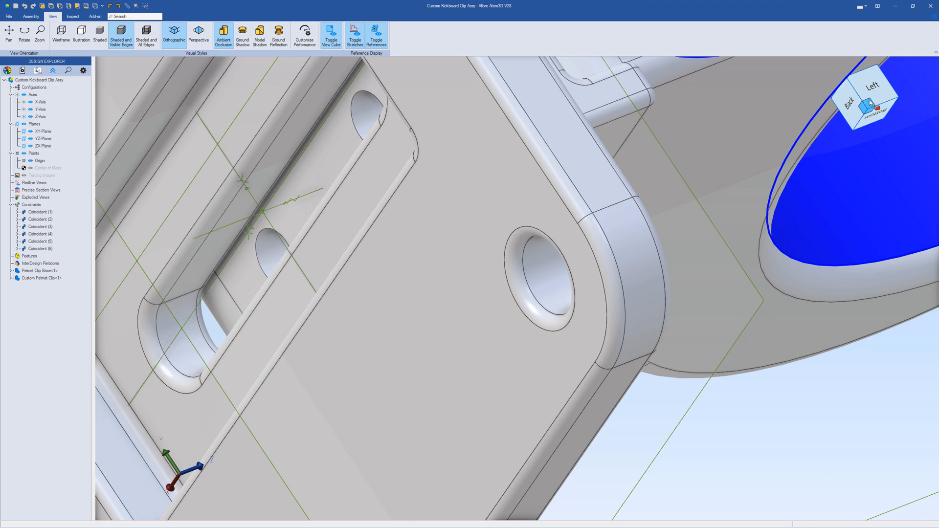
{"action": "left_click", "coordinate": [873, 89]}
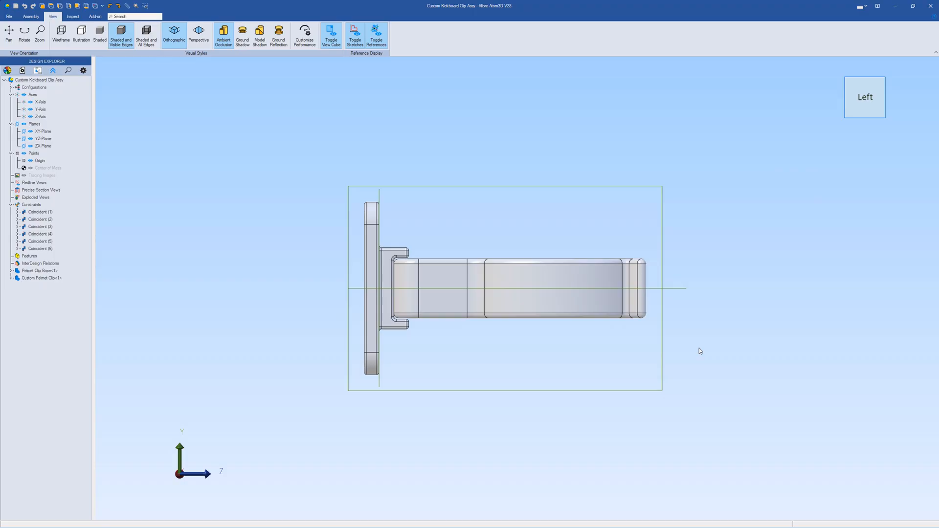
{"action": "left_click", "coordinate": [849, 113]}
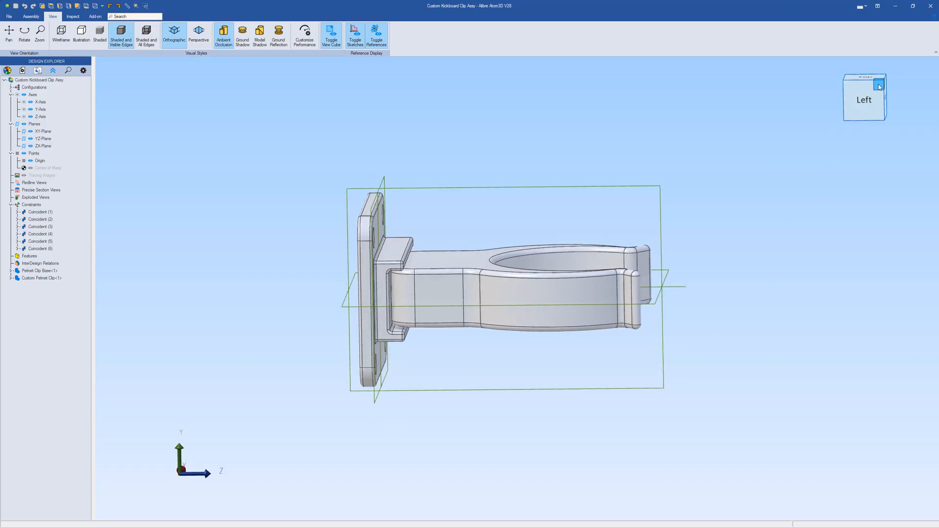
{"action": "left_click", "coordinate": [879, 86]}
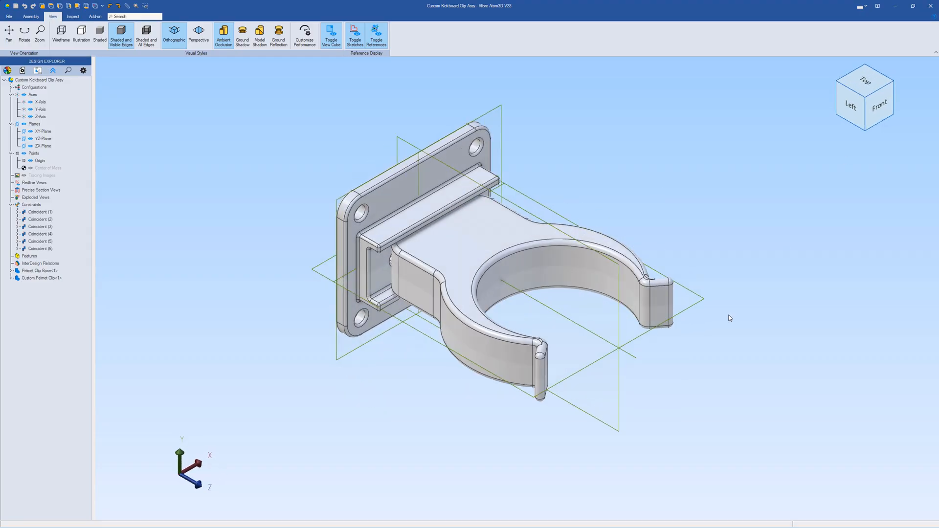
Examine the clip's rounded edges close up and return to an isometric-style view of the whole assembly.
{"action": "scroll", "coordinate": [522, 215], "scroll_direction": "up", "scroll_amount": 5}
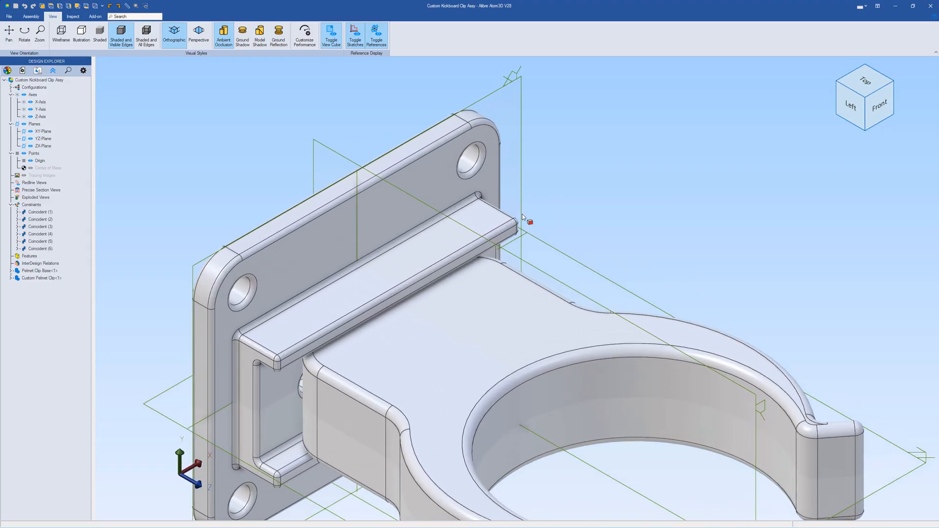
{"action": "scroll", "coordinate": [509, 222], "scroll_direction": "up", "scroll_amount": 10}
{"action": "middle_click_drag", "start_coordinate": [485, 277], "coordinate": [313, 266]}
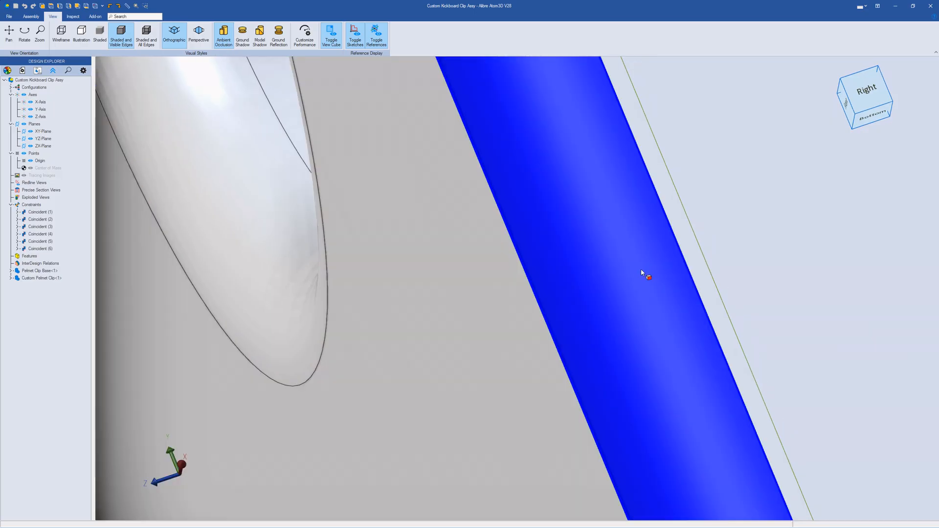
{"action": "scroll", "coordinate": [641, 272], "scroll_direction": "up", "scroll_amount": 2}
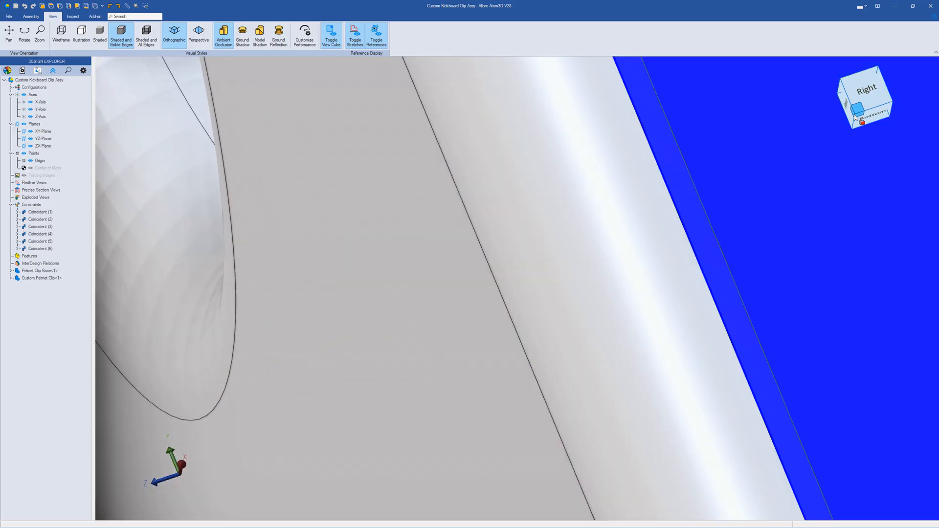
{"action": "left_click", "coordinate": [856, 114]}
{"action": "middle_click_drag", "start_coordinate": [721, 232], "coordinate": [462, 169]}
{"action": "middle_click_drag", "start_coordinate": [643, 148], "coordinate": [709, 115]}
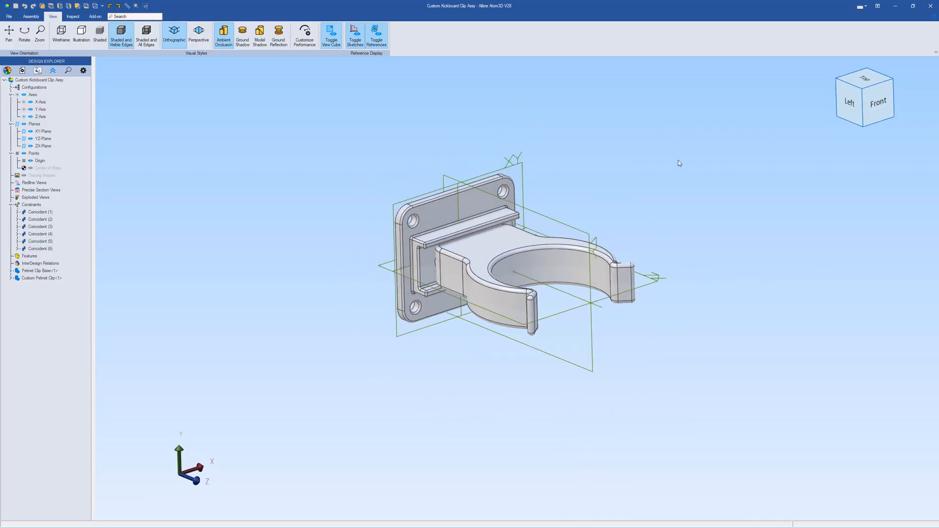
{"action": "middle_click_drag", "start_coordinate": [642, 177], "coordinate": [646, 184]}
{"action": "scroll", "coordinate": [544, 144], "scroll_direction": "up", "scroll_amount": 2}
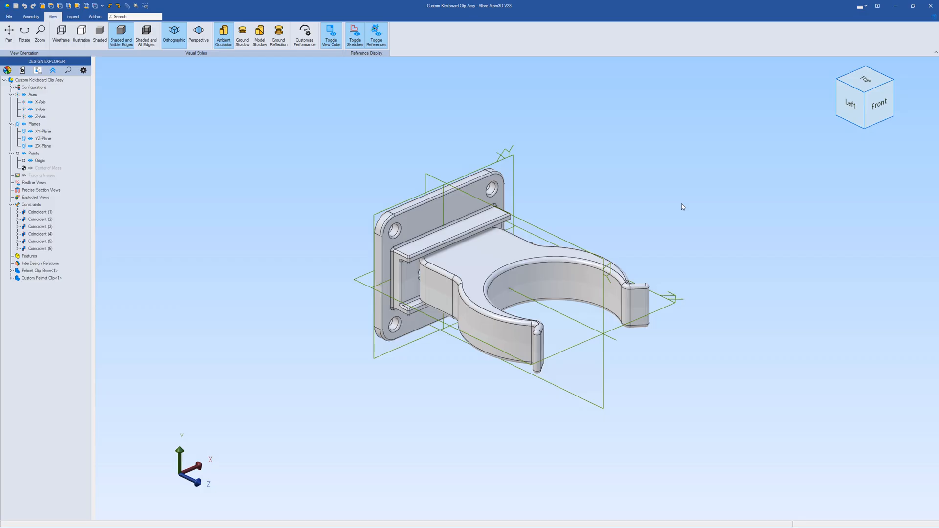
Close the kickboard clip assembly and the pelmet clip part to get back to the Home window.
{"action": "left_click", "coordinate": [930, 6]}
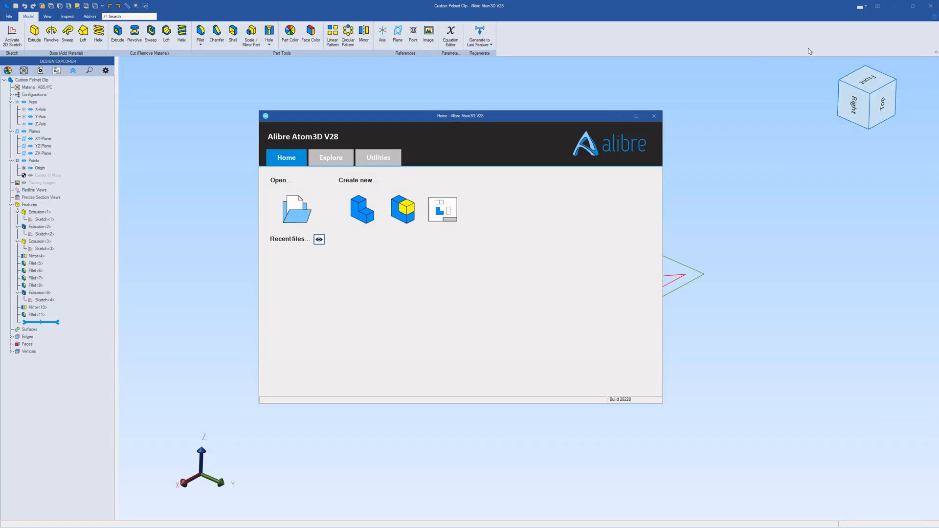
{"action": "left_click", "coordinate": [931, 6]}
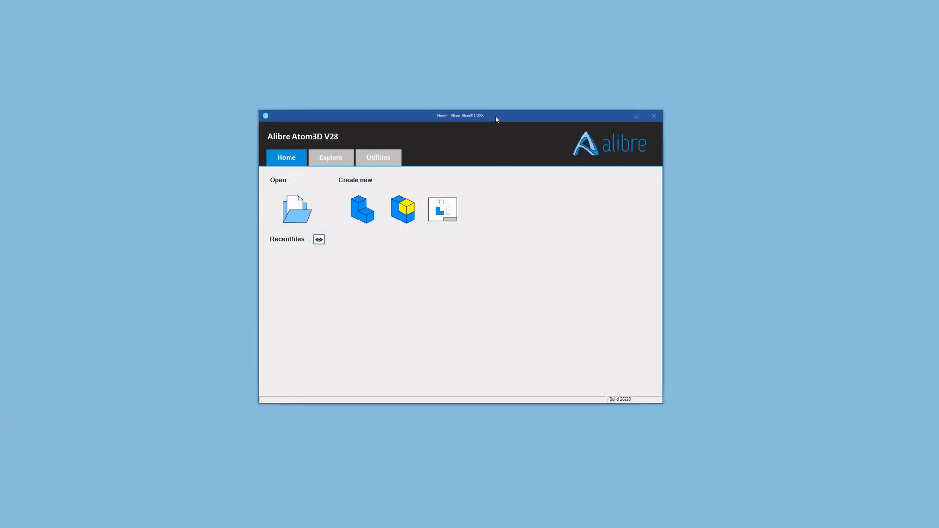
{"action": "left_click_drag", "start_coordinate": [497, 117], "coordinate": [492, 117]}
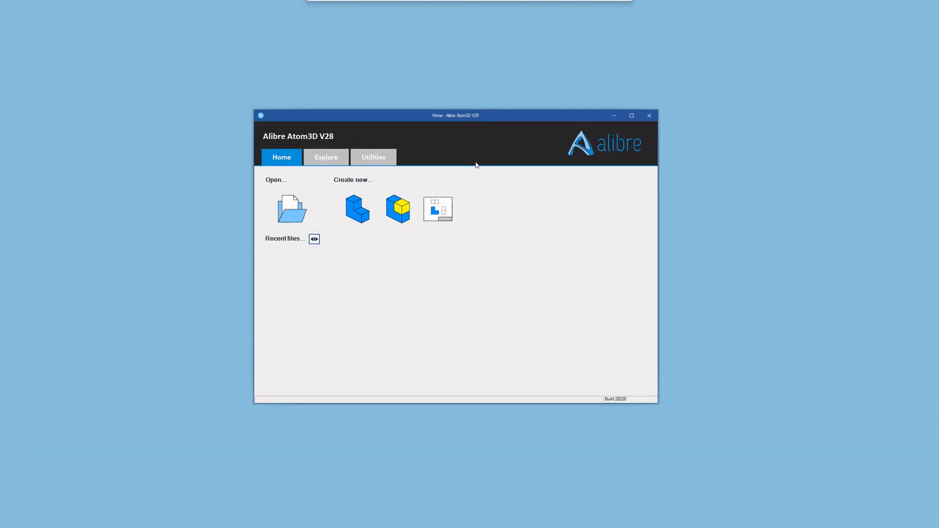
Set the Design Tree size to Medium in the System Options.
{"action": "left_click", "coordinate": [378, 159]}
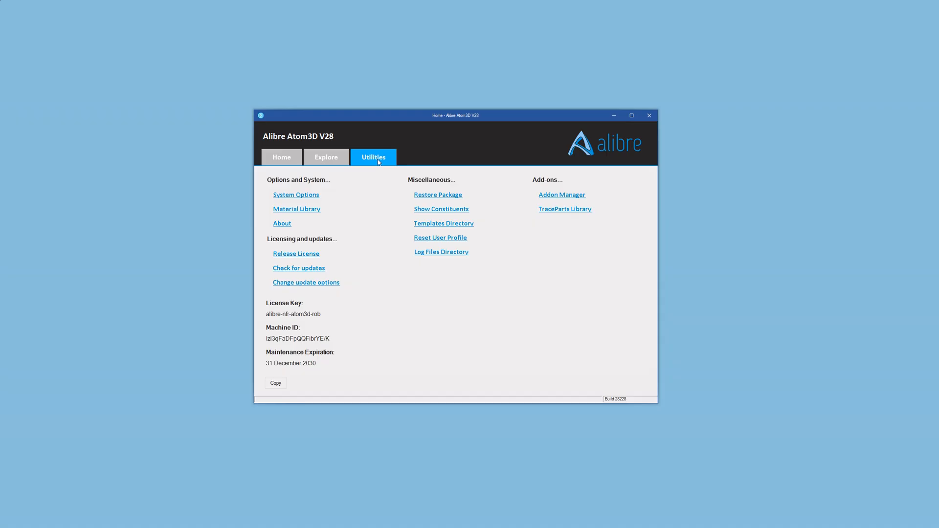
{"action": "left_click", "coordinate": [308, 197]}
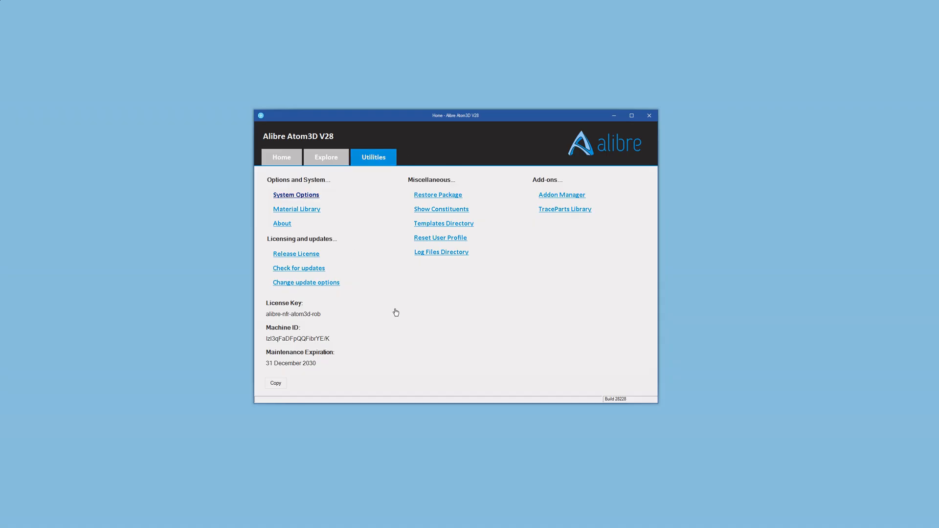
{"action": "left_click_drag", "start_coordinate": [676, 14], "coordinate": [600, 110]}
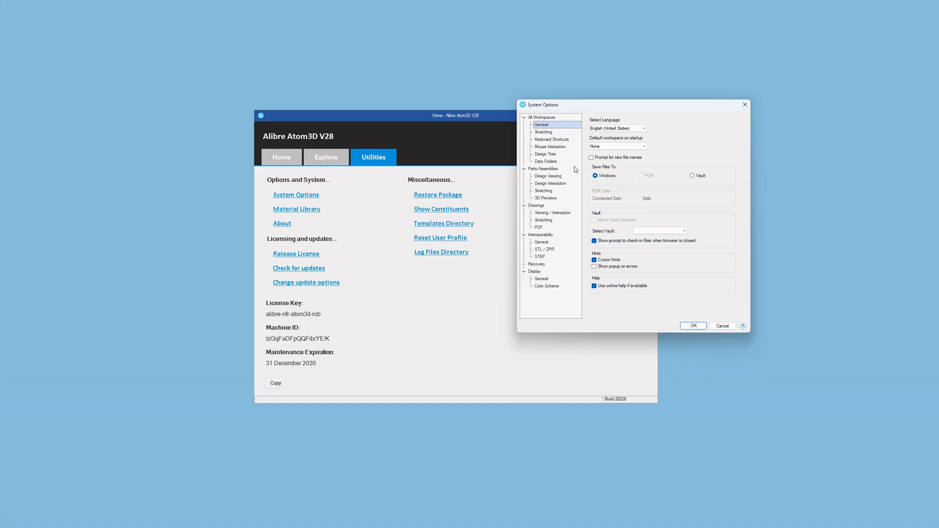
{"action": "left_click", "coordinate": [546, 154]}
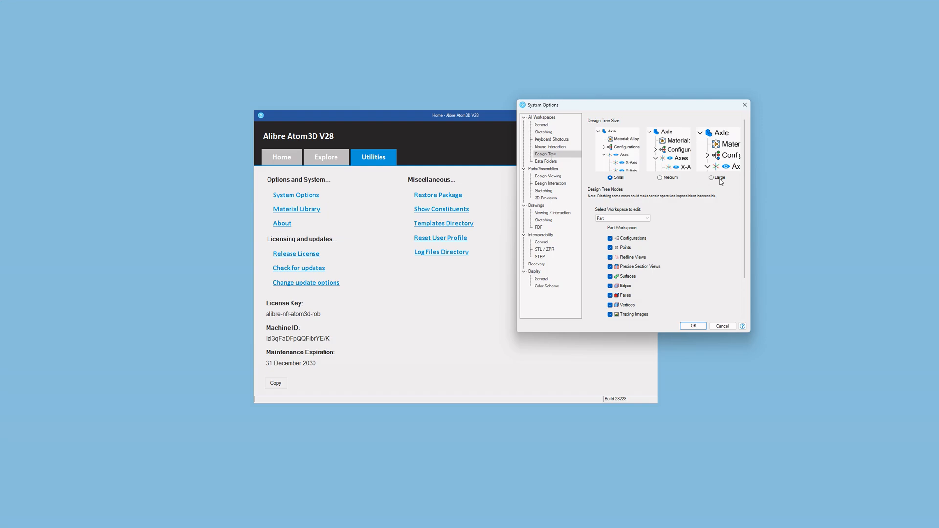
{"action": "left_click_drag", "start_coordinate": [665, 106], "coordinate": [743, 89]}
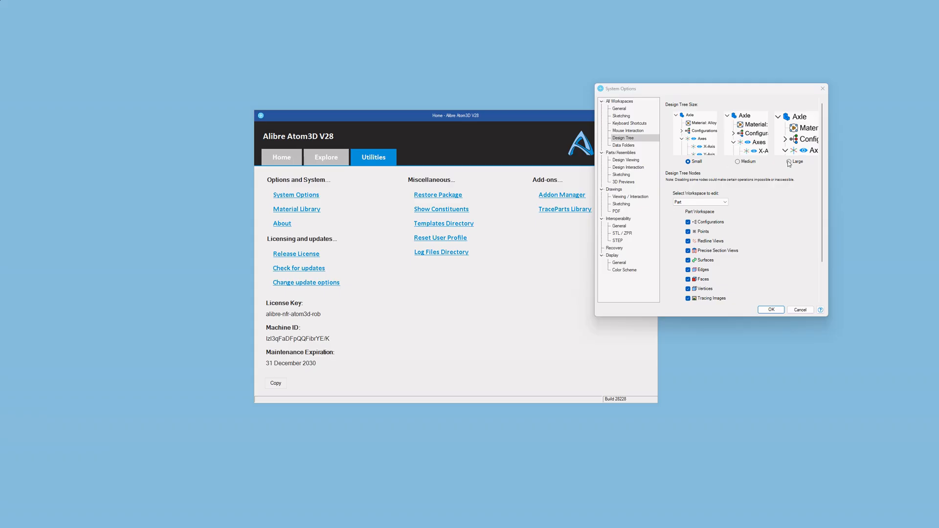
{"action": "left_click", "coordinate": [739, 162]}
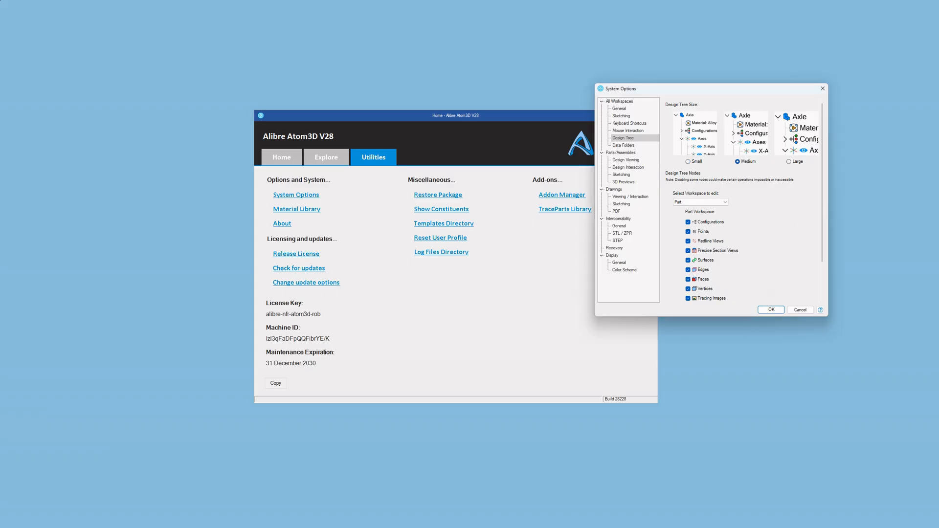
{"action": "left_click", "coordinate": [802, 311]}
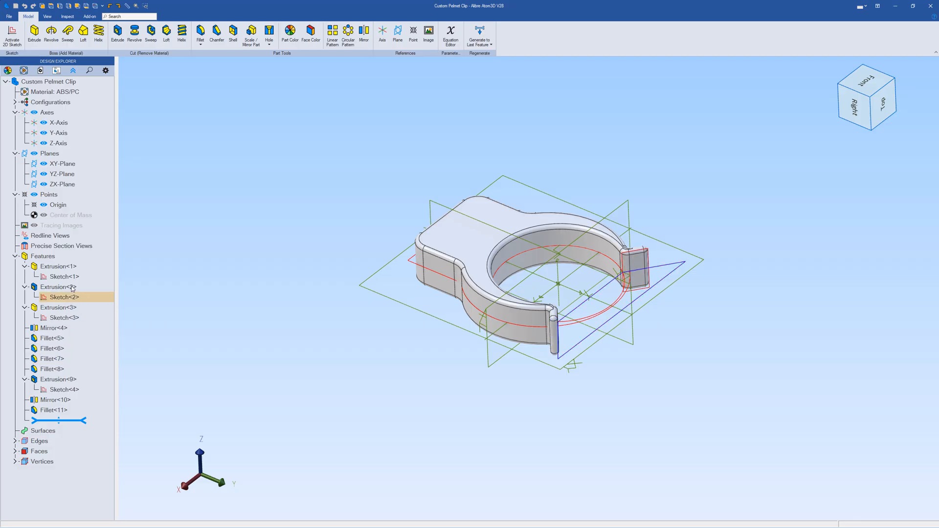
Close the pelmet clip part and set the display color scheme to No Red Green in the System Options.
{"action": "left_click", "coordinate": [930, 6]}
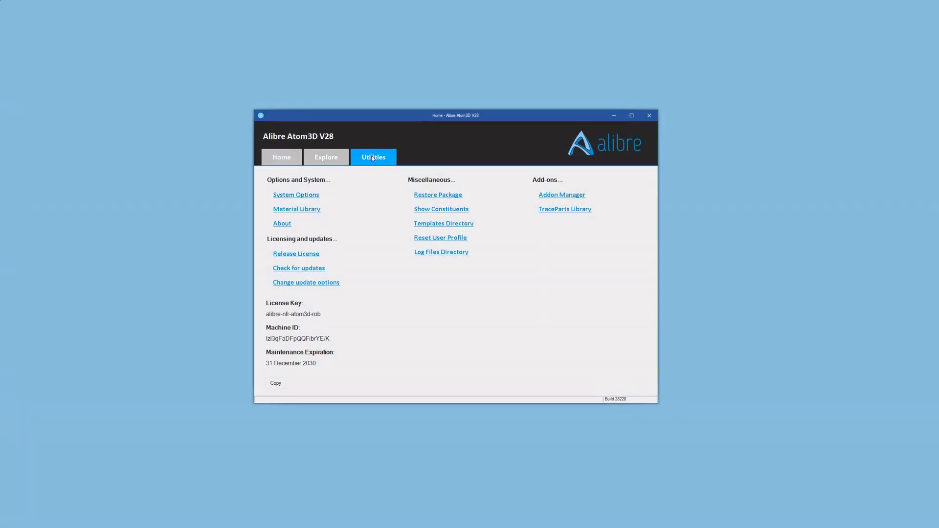
{"action": "left_click", "coordinate": [297, 195]}
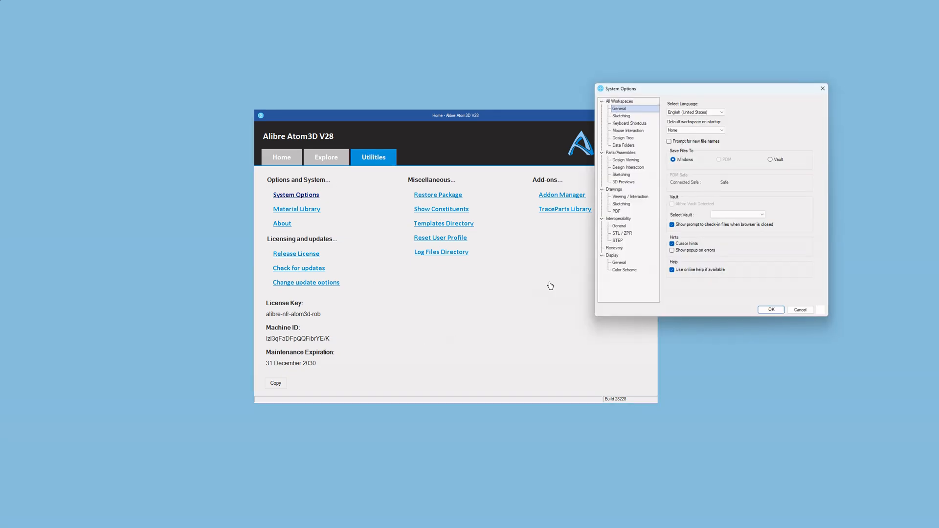
{"action": "left_click_drag", "start_coordinate": [686, 89], "coordinate": [660, 71]}
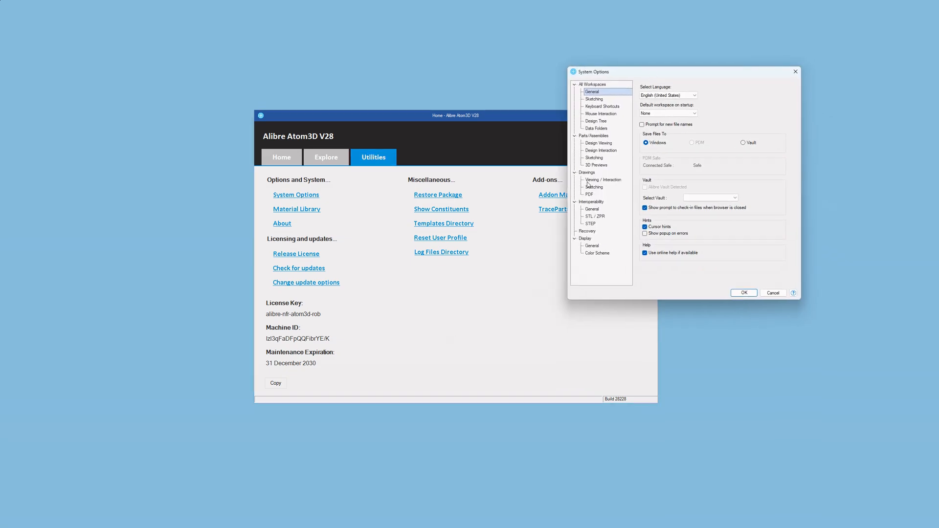
{"action": "left_click", "coordinate": [596, 255]}
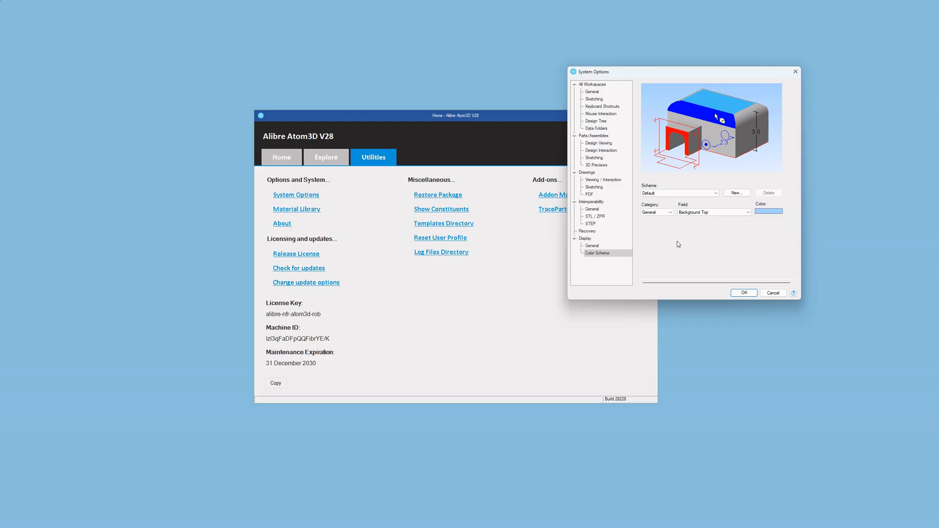
{"action": "left_click", "coordinate": [690, 194]}
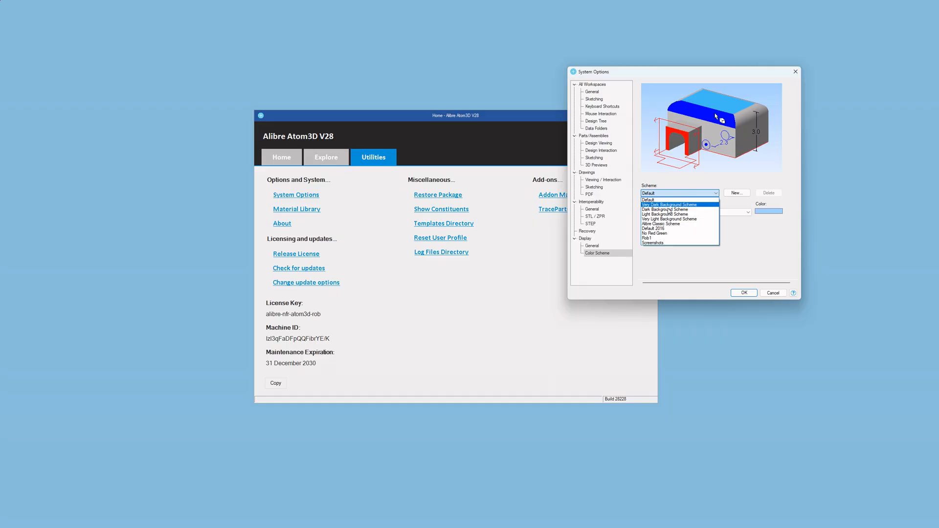
{"action": "left_click", "coordinate": [674, 234]}
{"action": "left_click_drag", "start_coordinate": [711, 72], "coordinate": [685, 73]}
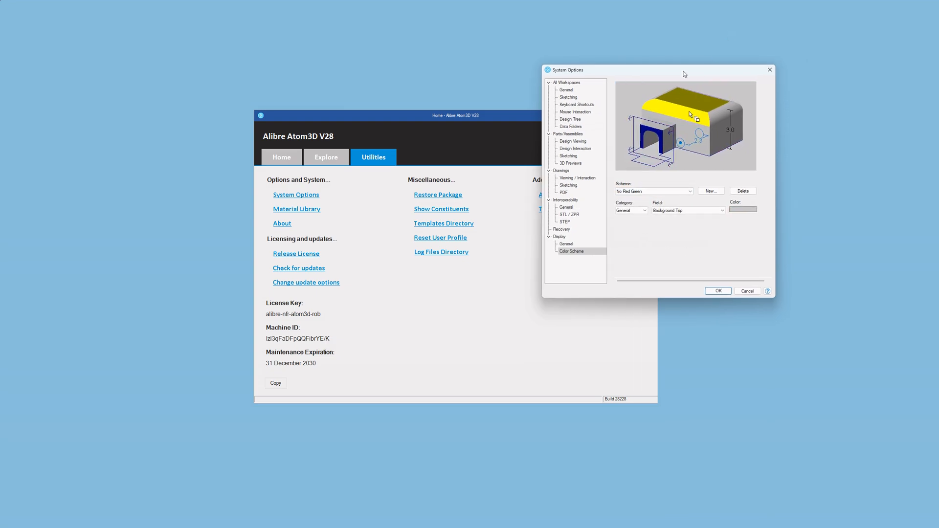
{"action": "left_click", "coordinate": [655, 194]}
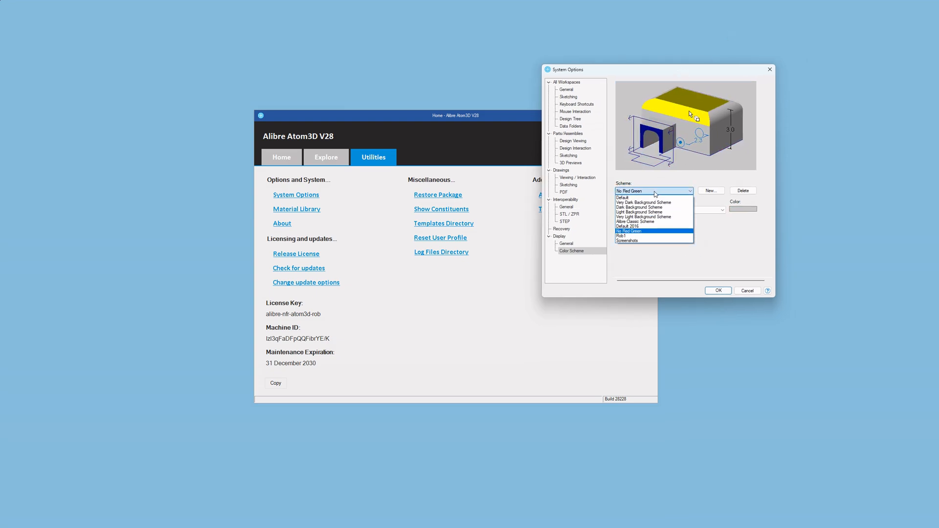
{"action": "left_click", "coordinate": [681, 234]}
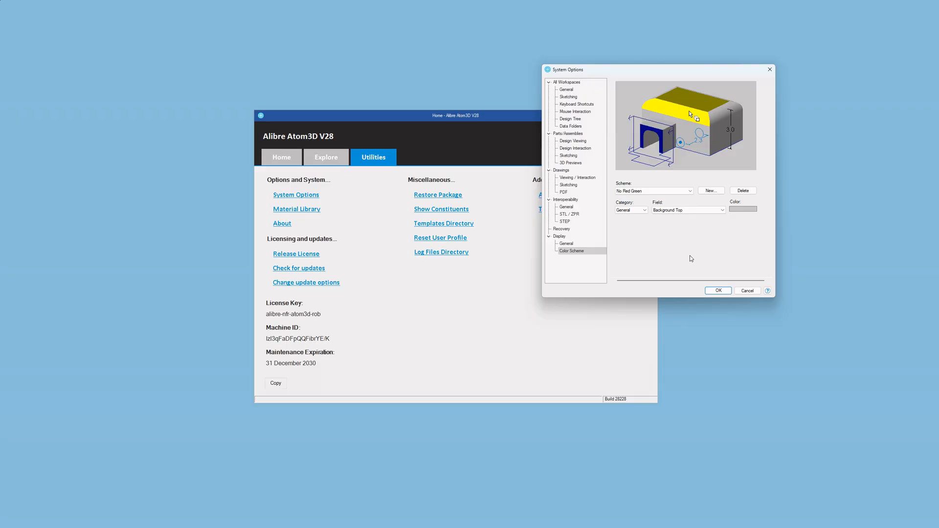
Look through the color scheme's categories and the fields available under the General category.
{"action": "left_click", "coordinate": [629, 211]}
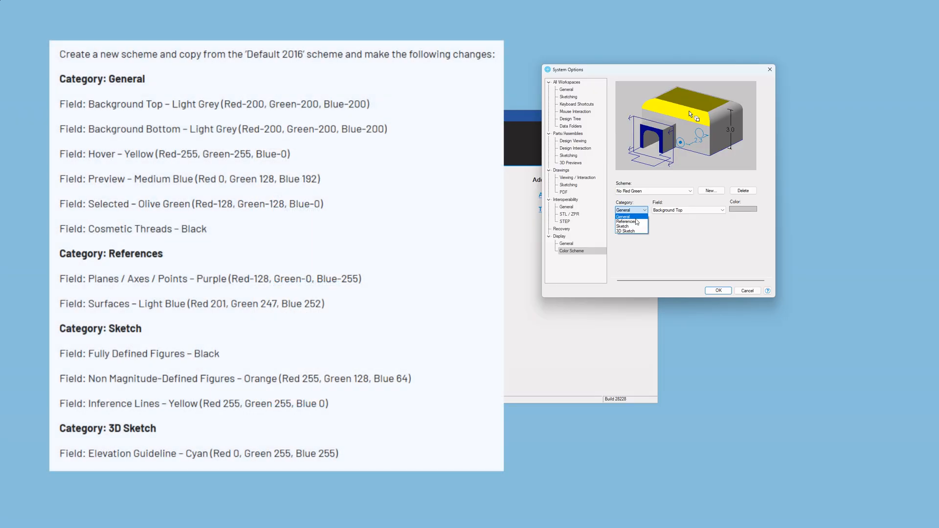
{"action": "left_click", "coordinate": [636, 217]}
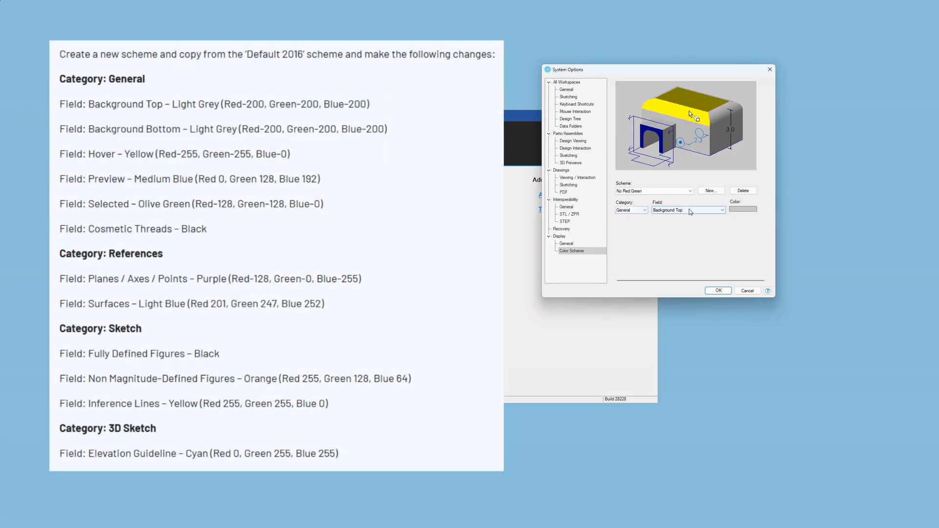
{"action": "left_click", "coordinate": [690, 210]}
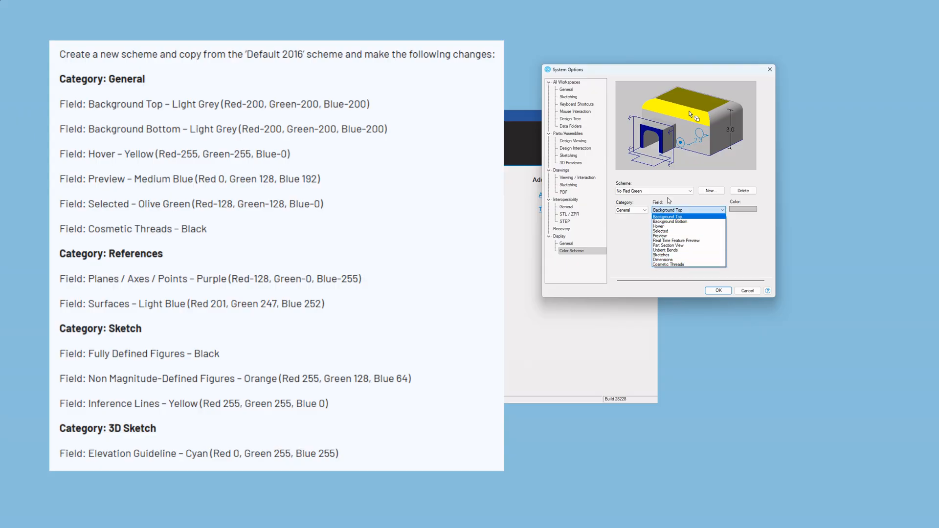
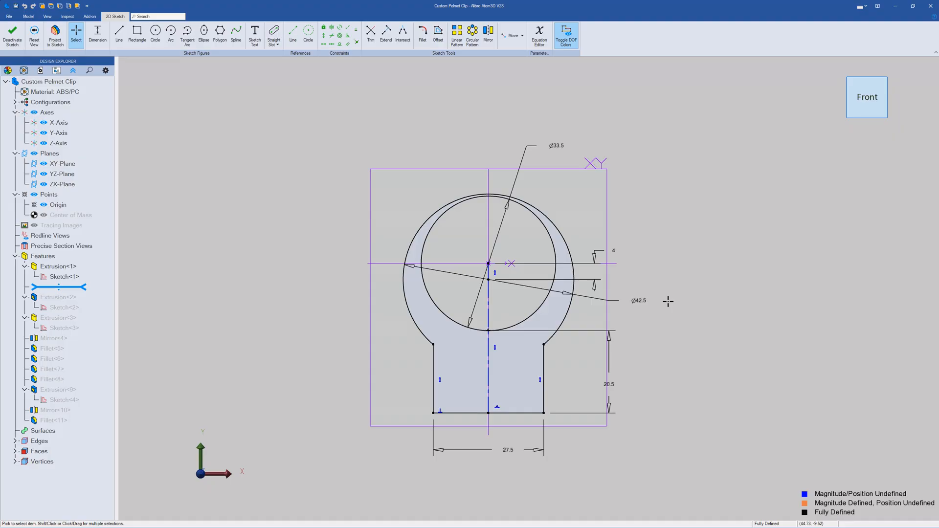
Exit the pelmet clip's base sketch and regenerate the part to its last feature, closing the part.
{"action": "scroll", "coordinate": [668, 302], "scroll_direction": "up", "scroll_amount": 3}
{"action": "scroll", "coordinate": [643, 298], "scroll_direction": "down", "scroll_amount": 2}
{"action": "middle_click_drag", "start_coordinate": [635, 441], "coordinate": [627, 421]}
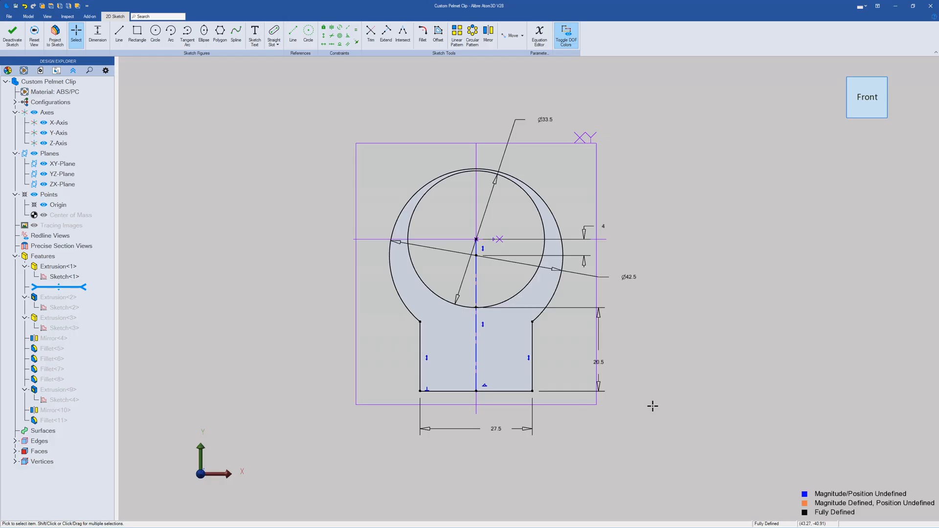
{"action": "left_click", "coordinate": [12, 34]}
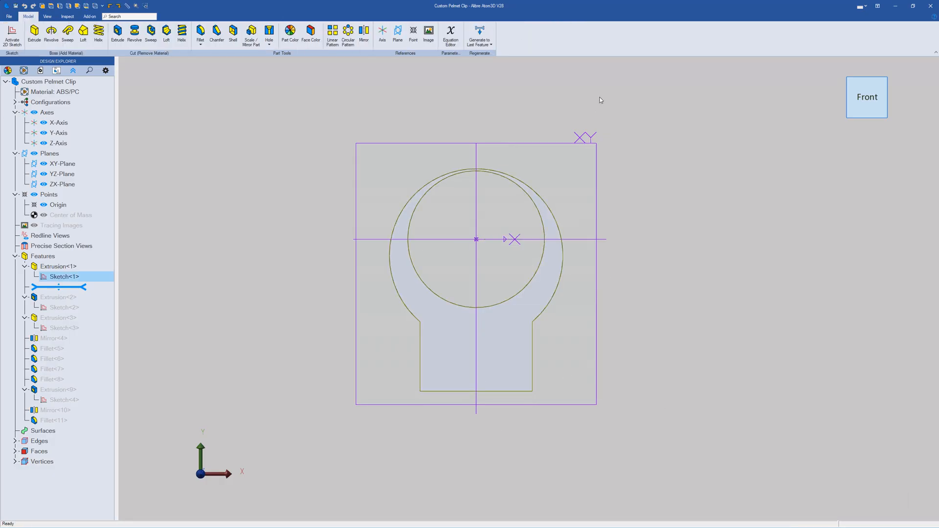
{"action": "left_click", "coordinate": [480, 35]}
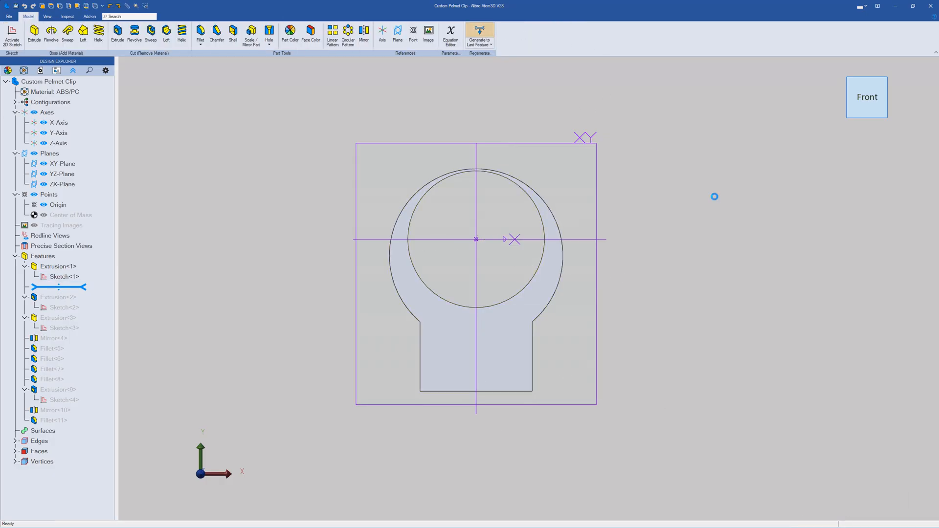
{"action": "left_click", "coordinate": [932, 5]}
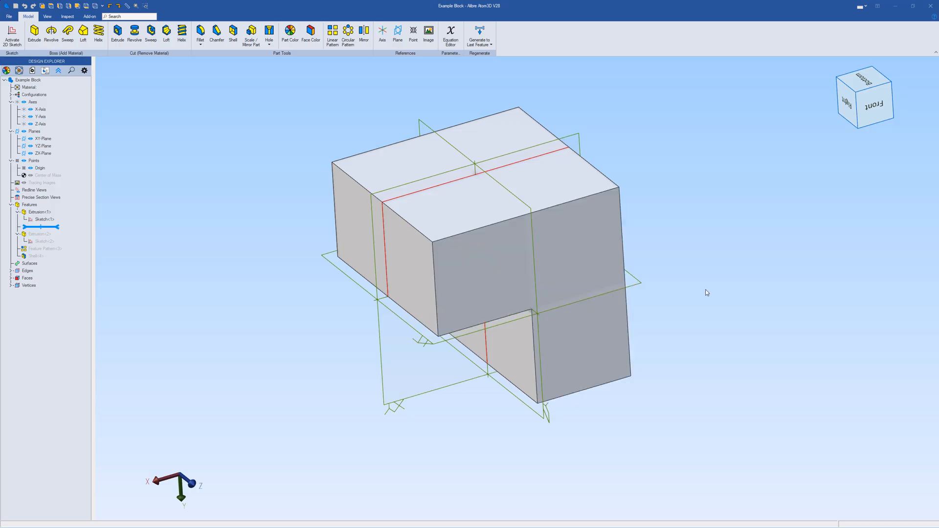
Open the L-shaped base sketch of the Example Block to review its dimensions and constraints, and exit it unchanged.
{"action": "middle_click_drag", "start_coordinate": [702, 292], "coordinate": [842, 190]}
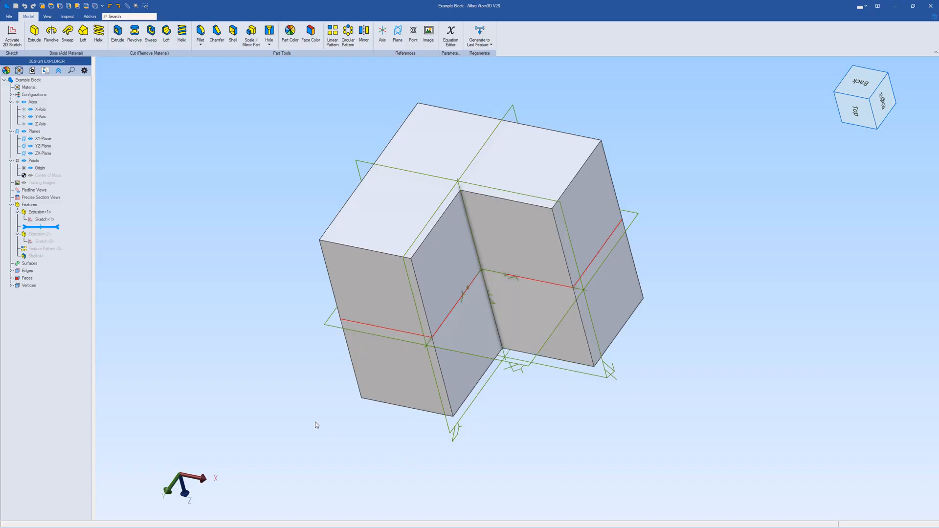
{"action": "middle_click_drag", "start_coordinate": [315, 423], "coordinate": [413, 274]}
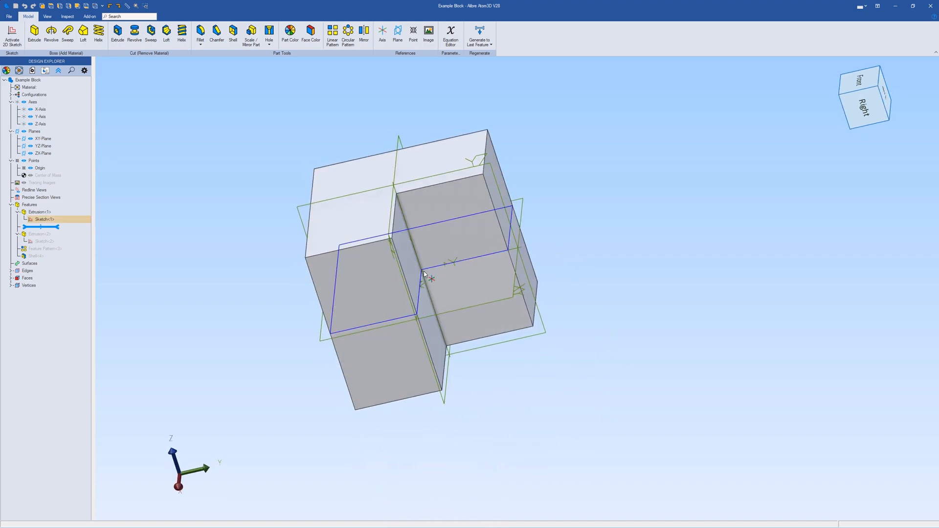
{"action": "right_click", "coordinate": [41, 220]}
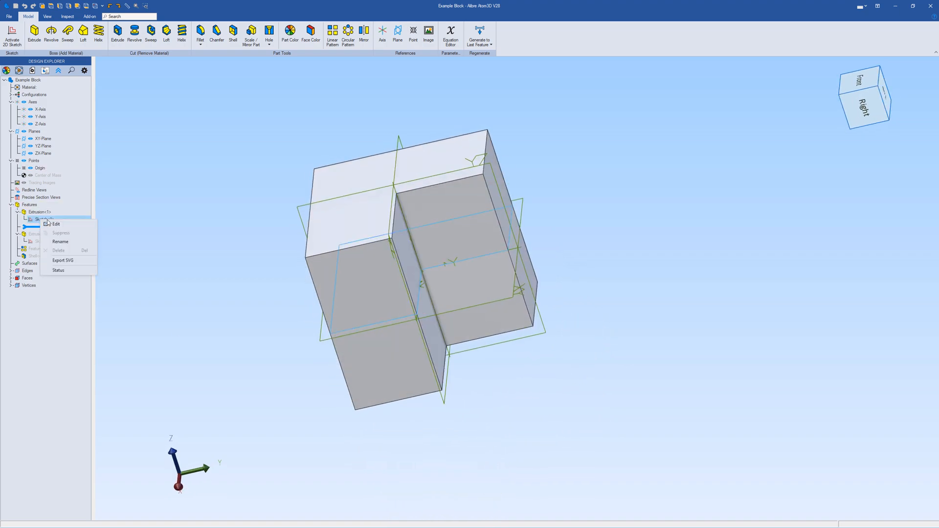
{"action": "left_click", "coordinate": [56, 224]}
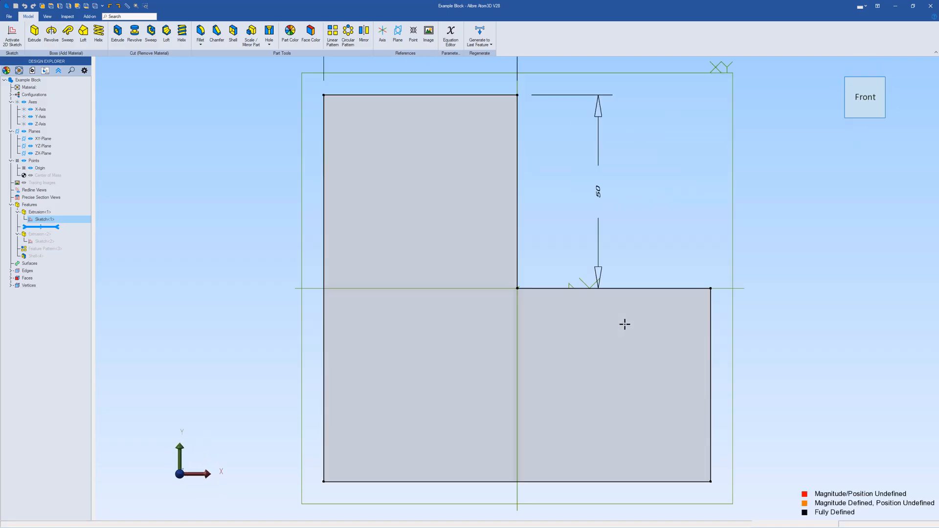
{"action": "scroll", "coordinate": [219, 305], "scroll_direction": "down", "scroll_amount": 5}
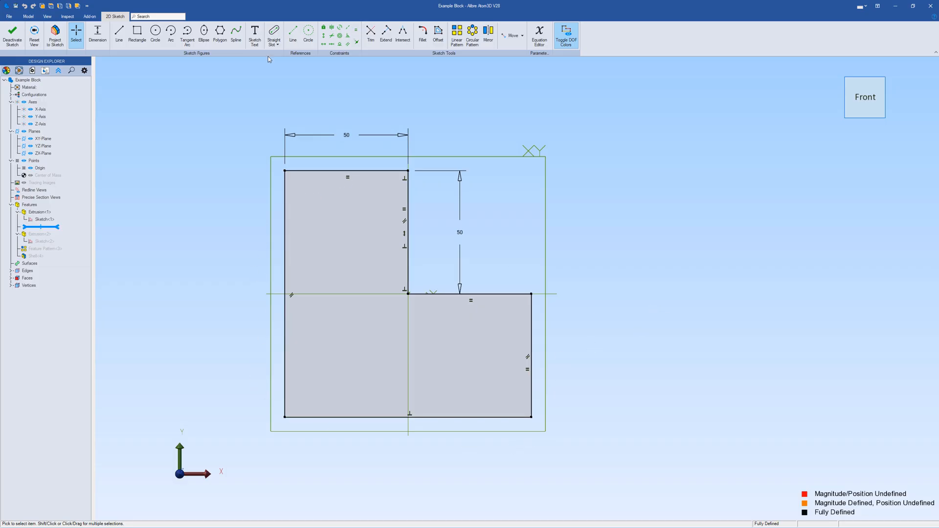
{"action": "left_click", "coordinate": [12, 36]}
Open the block's base extrusion for editing to review its type and depth, and accept it unchanged.
{"action": "middle_click_drag", "start_coordinate": [194, 268], "coordinate": [587, 177]}
{"action": "scroll", "coordinate": [587, 177], "scroll_direction": "down", "scroll_amount": 1}
{"action": "mouse_move", "coordinate": [192, 227]}
{"action": "middle_mouse_down"}
{"action": "mouse_move", "coordinate": [201, 219]}
{"action": "mouse_move", "coordinate": [189, 221]}
{"action": "middle_mouse_up"}
{"action": "right_click", "coordinate": [50, 214]}
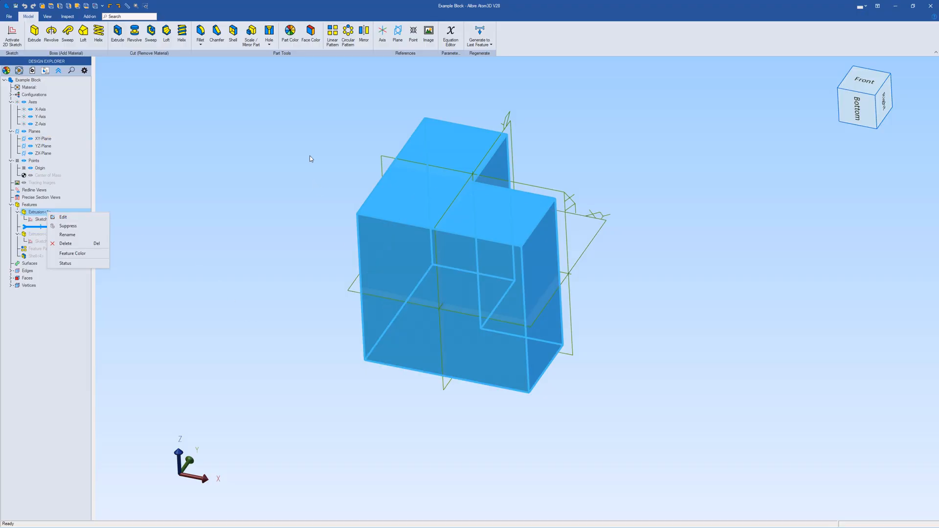
{"action": "left_click", "coordinate": [63, 216]}
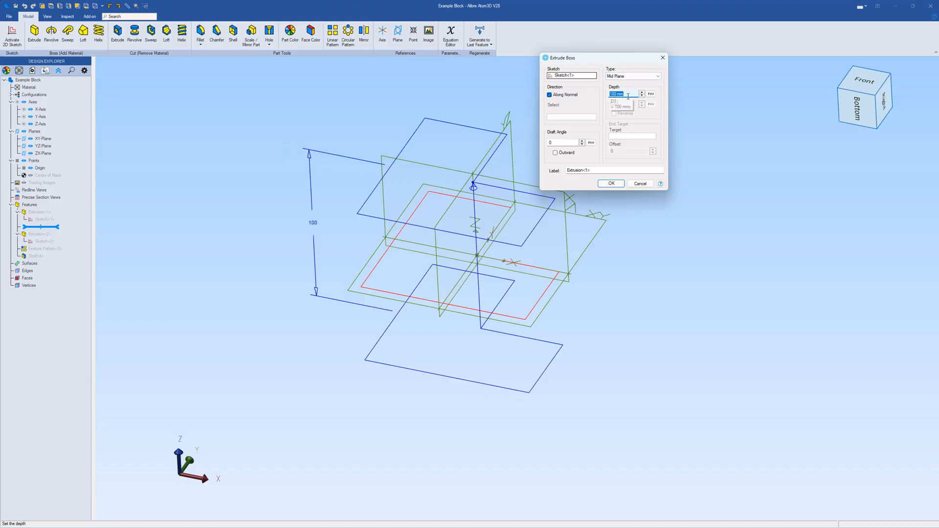
{"action": "left_click", "coordinate": [612, 184]}
{"action": "middle_click_drag", "start_coordinate": [647, 224], "coordinate": [578, 297]}
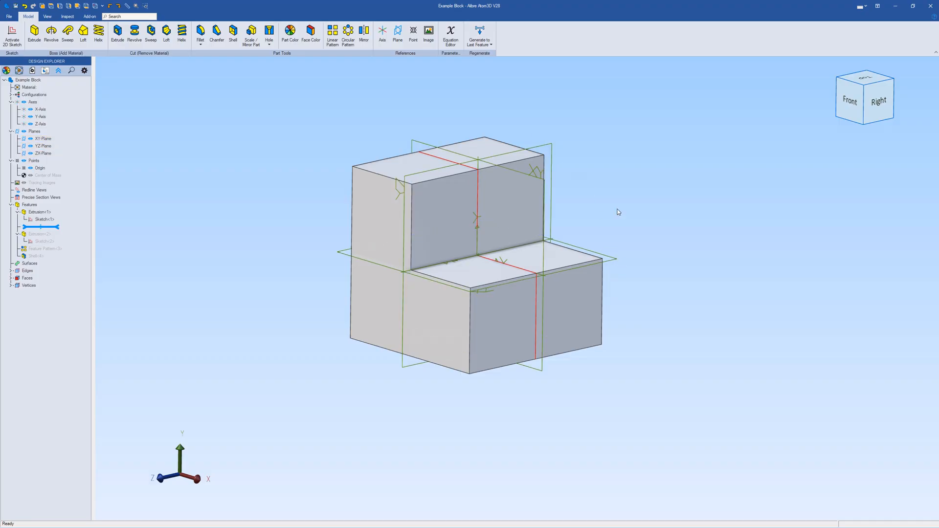
{"action": "middle_click_drag", "start_coordinate": [619, 209], "coordinate": [636, 195]}
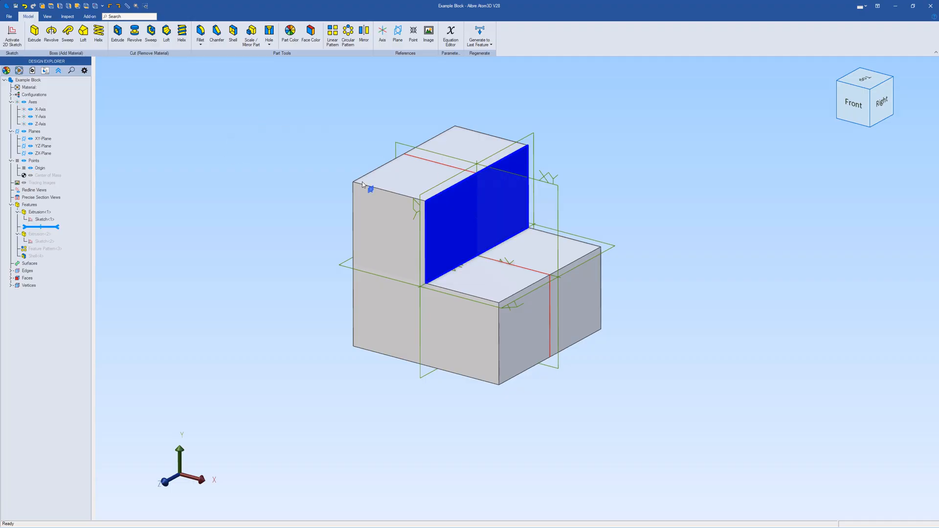
{"action": "middle_click_drag", "start_coordinate": [367, 187], "coordinate": [520, 360]}
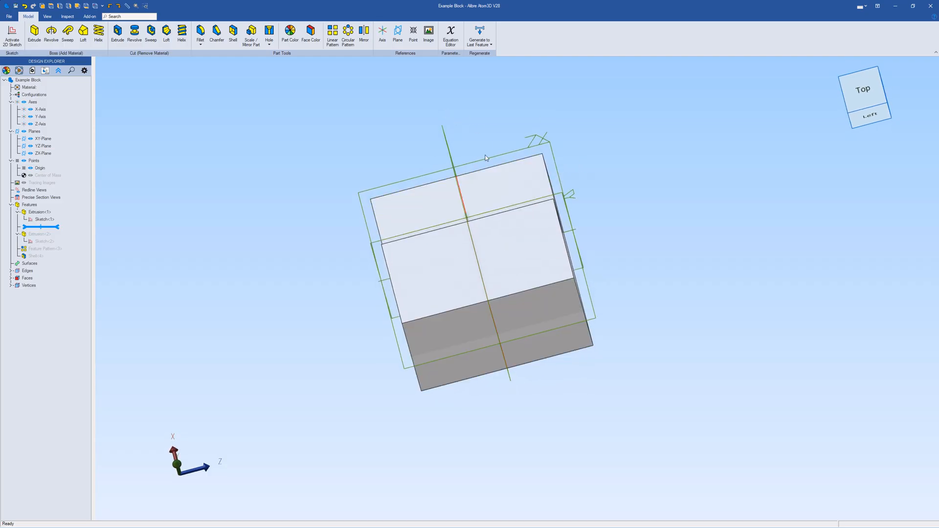
{"action": "middle_click_drag", "start_coordinate": [610, 163], "coordinate": [550, 141]}
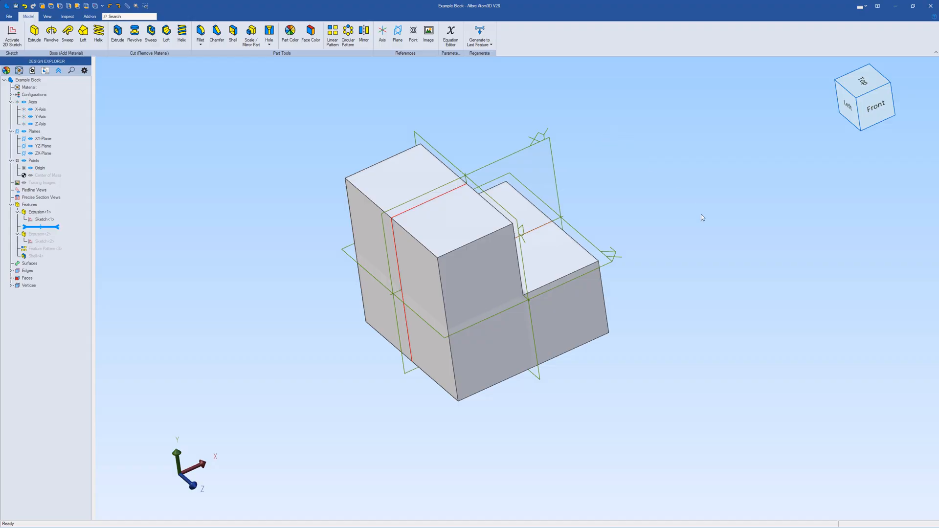
{"action": "middle_click_drag", "start_coordinate": [702, 218], "coordinate": [607, 251]}
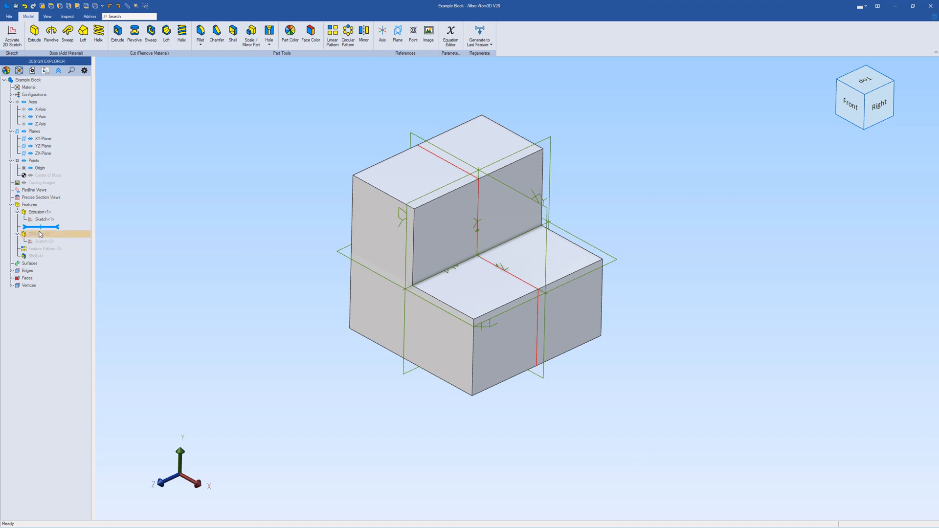
Roll the Example Block's feature history forward past the triangular rib extrusion and the rib's feature pattern.
{"action": "left_click_drag", "start_coordinate": [47, 228], "coordinate": [47, 241]}
{"action": "mouse_move", "coordinate": [279, 362]}
{"action": "right_mouse_down"}
{"action": "mouse_move", "coordinate": [227, 358]}
{"action": "mouse_move", "coordinate": [190, 370]}
{"action": "mouse_move", "coordinate": [262, 331]}
{"action": "mouse_move", "coordinate": [283, 362]}
{"action": "right_mouse_up"}
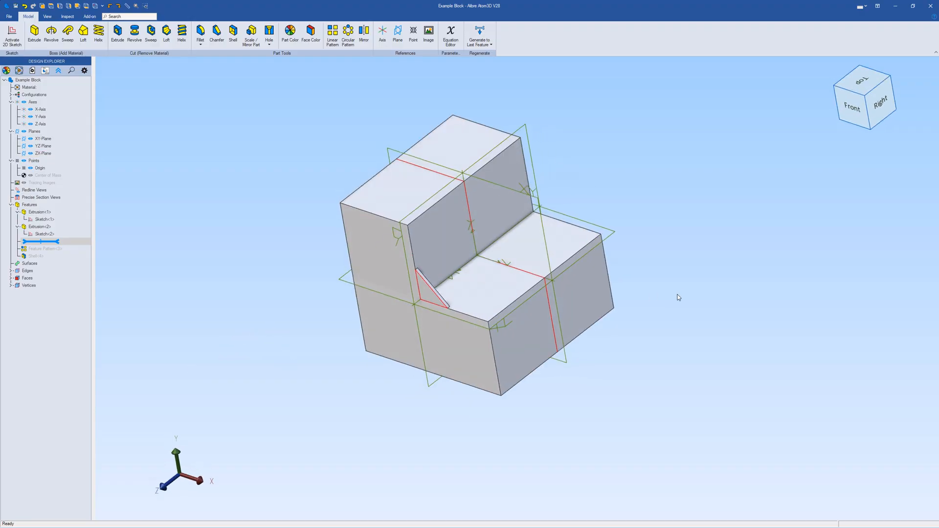
{"action": "mouse_move", "coordinate": [664, 306]}
{"action": "right_mouse_down"}
{"action": "mouse_move", "coordinate": [713, 289]}
{"action": "mouse_move", "coordinate": [670, 315]}
{"action": "mouse_move", "coordinate": [653, 315]}
{"action": "mouse_move", "coordinate": [655, 301]}
{"action": "right_mouse_up"}
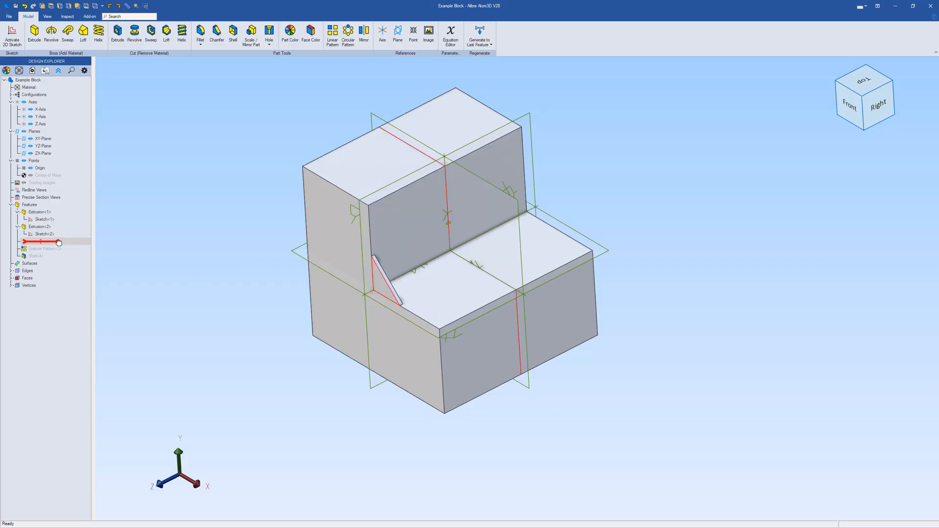
{"action": "left_click_drag", "start_coordinate": [41, 241], "coordinate": [58, 248]}
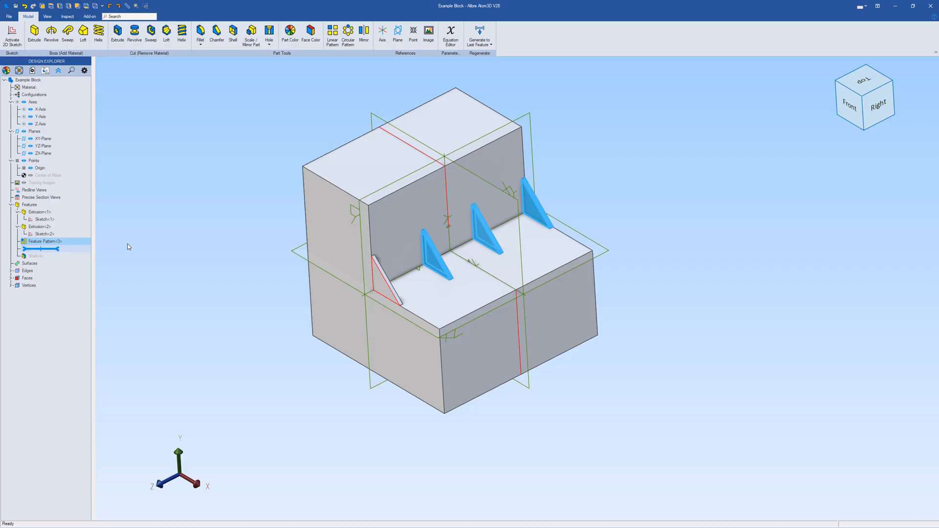
Open the rib's linear feature pattern for editing and review its patterned feature and linear path edge.
{"action": "right_click", "coordinate": [54, 243]}
{"action": "left_click", "coordinate": [71, 248]}
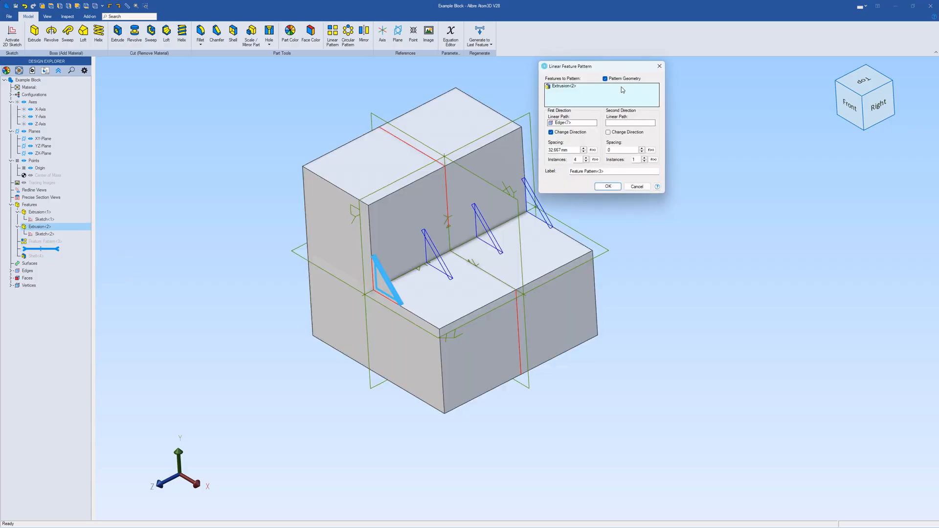
{"action": "left_click_drag", "start_coordinate": [603, 67], "coordinate": [660, 94]}
{"action": "left_click", "coordinate": [612, 113]}
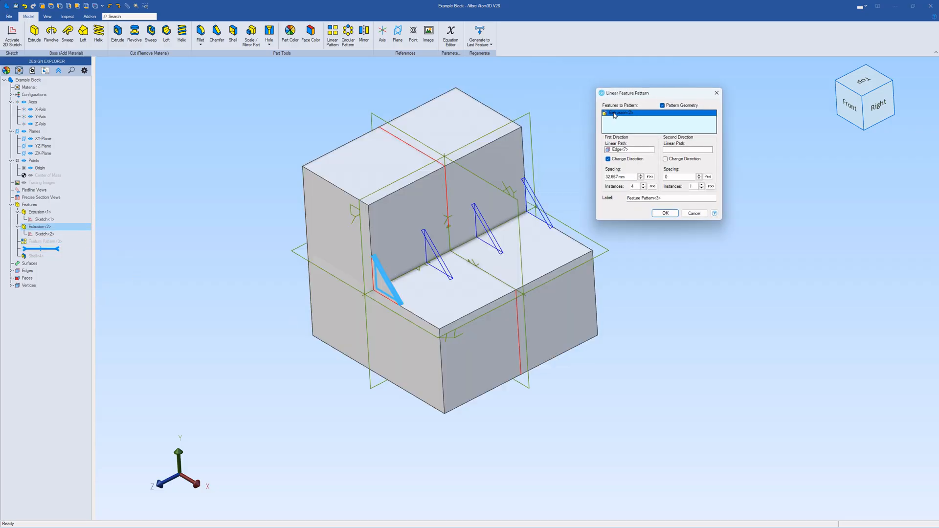
{"action": "left_click", "coordinate": [629, 150]}
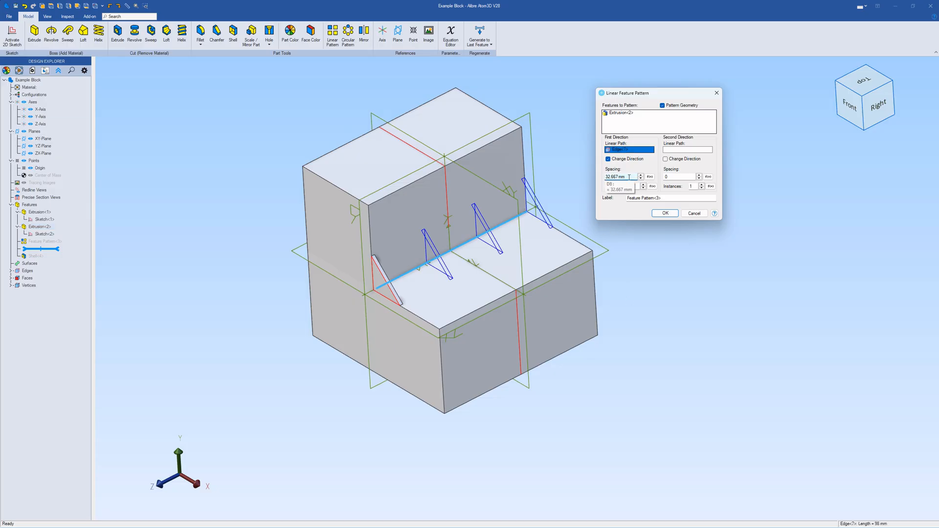
Set the rib pattern's first-direction spacing to 98/3 and accept the pattern.
{"action": "left_click_drag", "start_coordinate": [627, 177], "coordinate": [570, 178]}
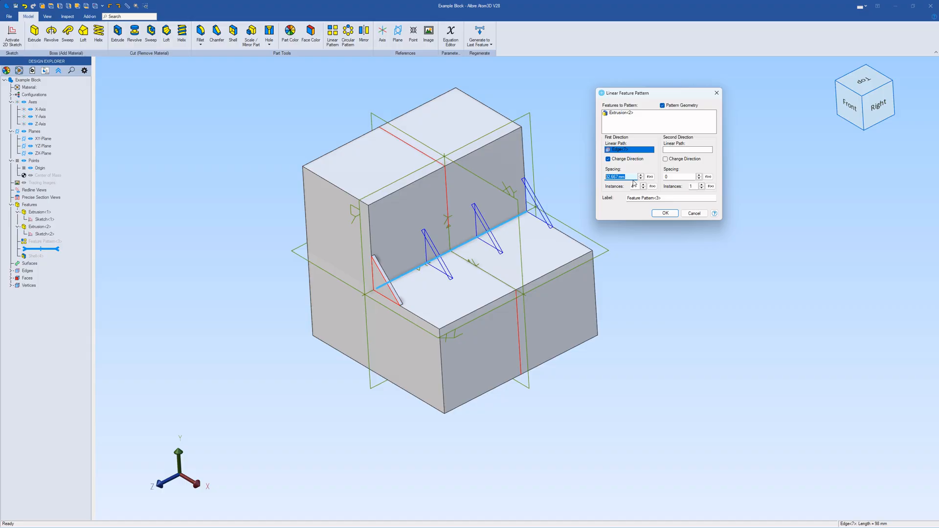
{"action": "type", "text": "98/3"}
{"action": "left_click", "coordinate": [641, 128]}
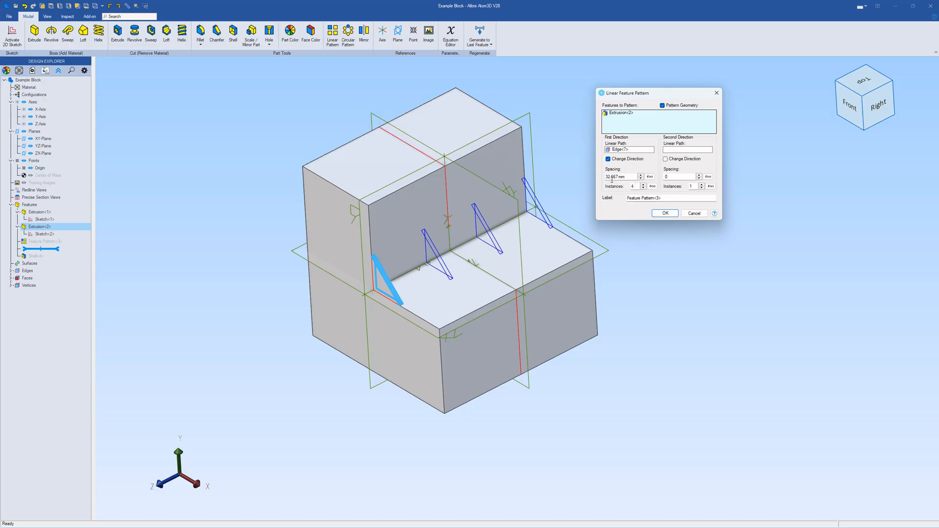
{"action": "middle_click_drag", "start_coordinate": [651, 290], "coordinate": [682, 277]}
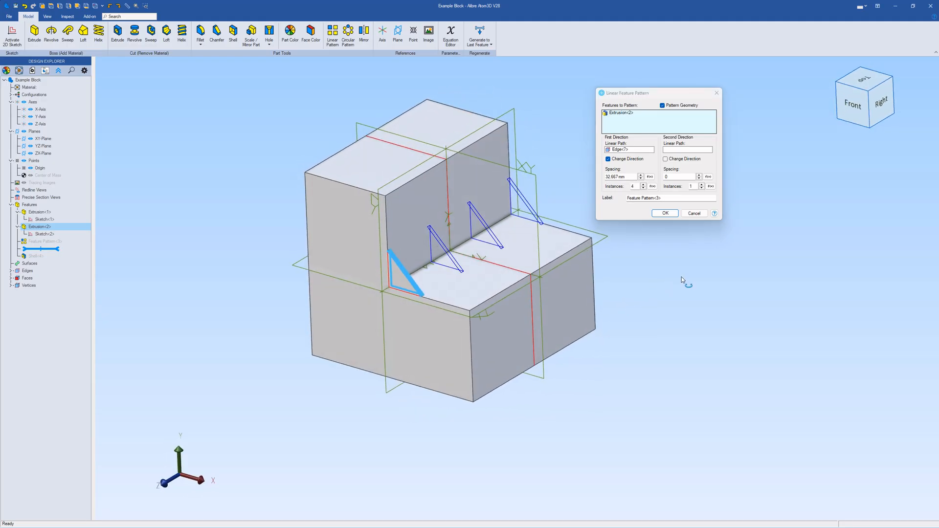
{"action": "left_click", "coordinate": [666, 213]}
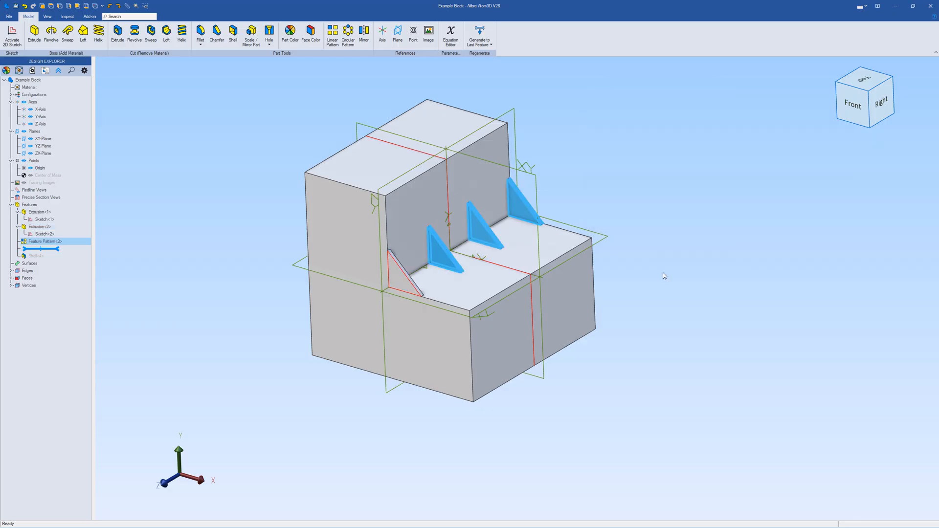
Edit the triangular rib's sketch, setting both its height and width to 23 mm, and exit the sketch.
{"action": "middle_click_drag", "start_coordinate": [654, 321], "coordinate": [658, 327]}
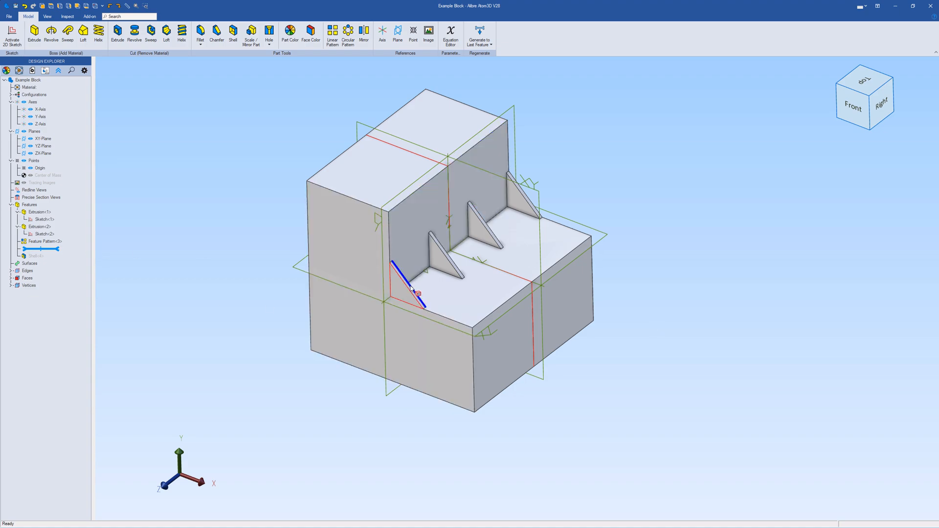
{"action": "right_click", "coordinate": [57, 235]}
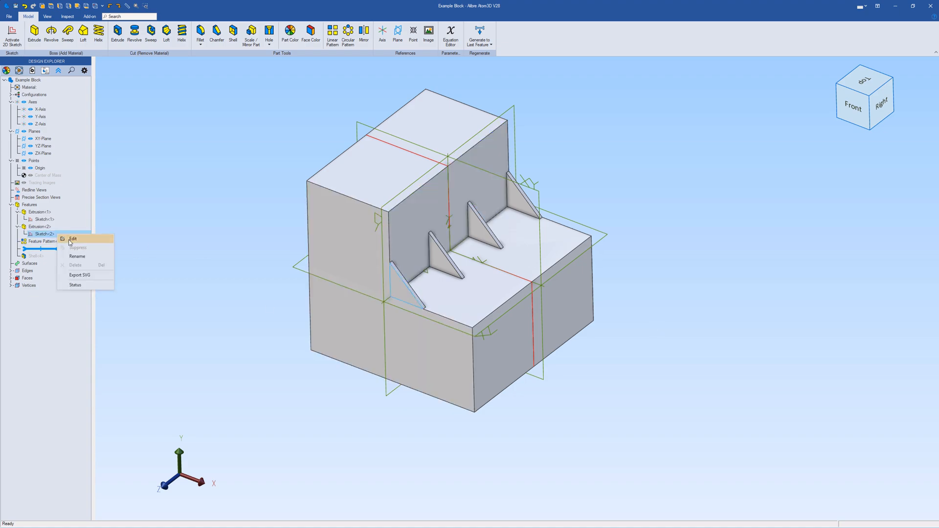
{"action": "left_click", "coordinate": [72, 239]}
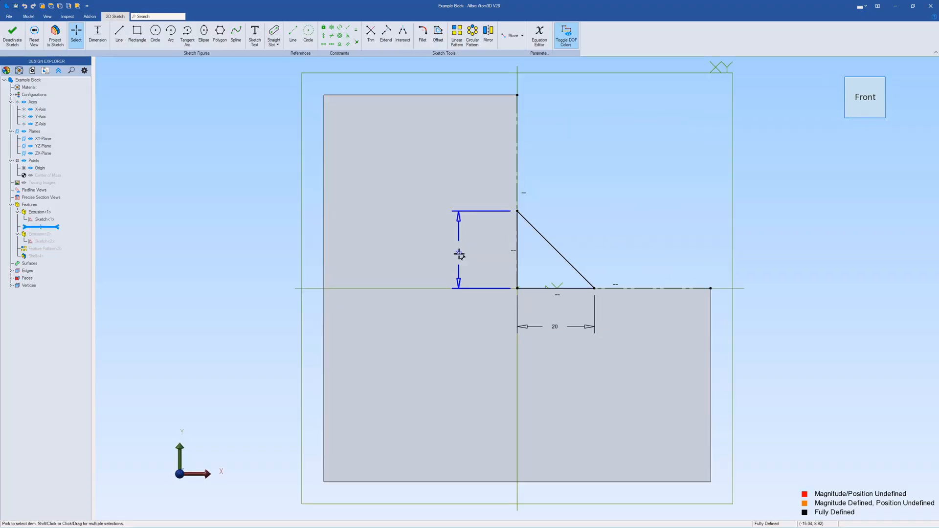
{"action": "double_click", "coordinate": [458, 255]}
{"action": "type", "text": "23"}
{"action": "key", "text": "Return"}
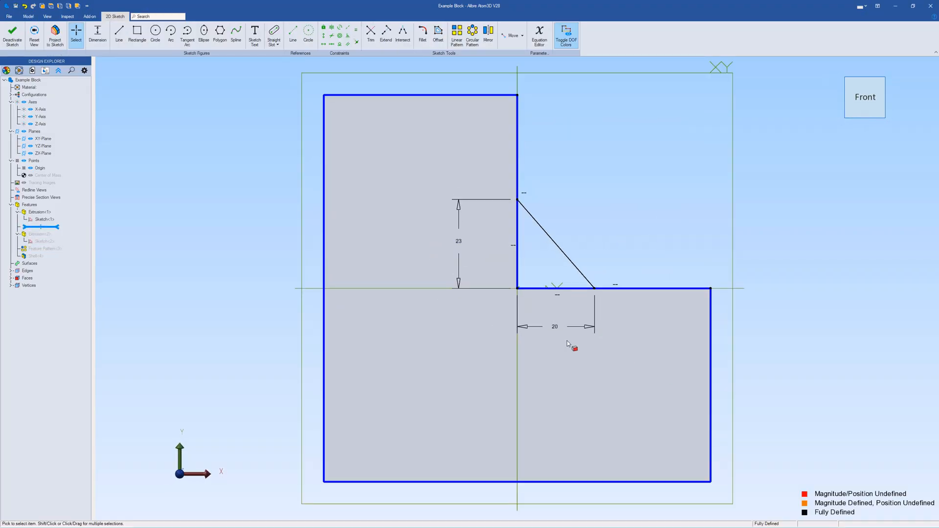
{"action": "double_click", "coordinate": [554, 327]}
{"action": "type", "text": "23"}
{"action": "key", "text": "Return"}
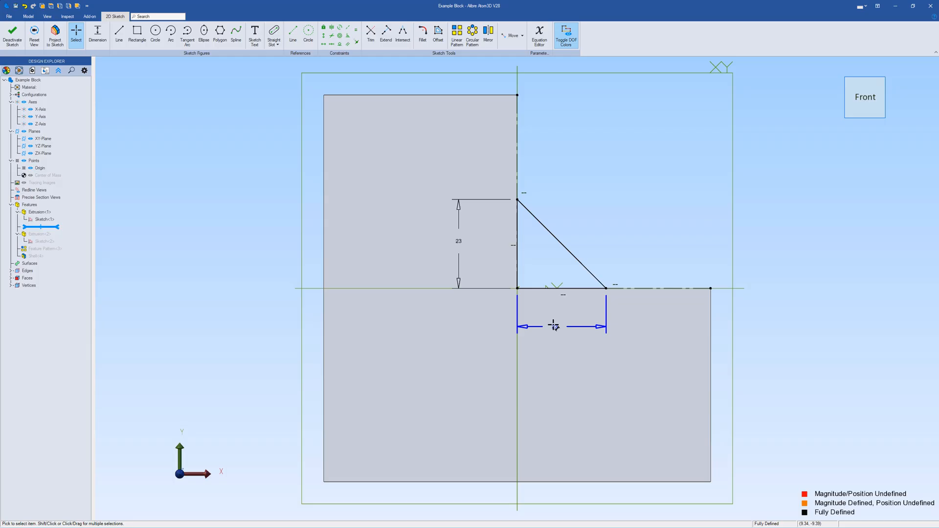
{"action": "left_click", "coordinate": [13, 34]}
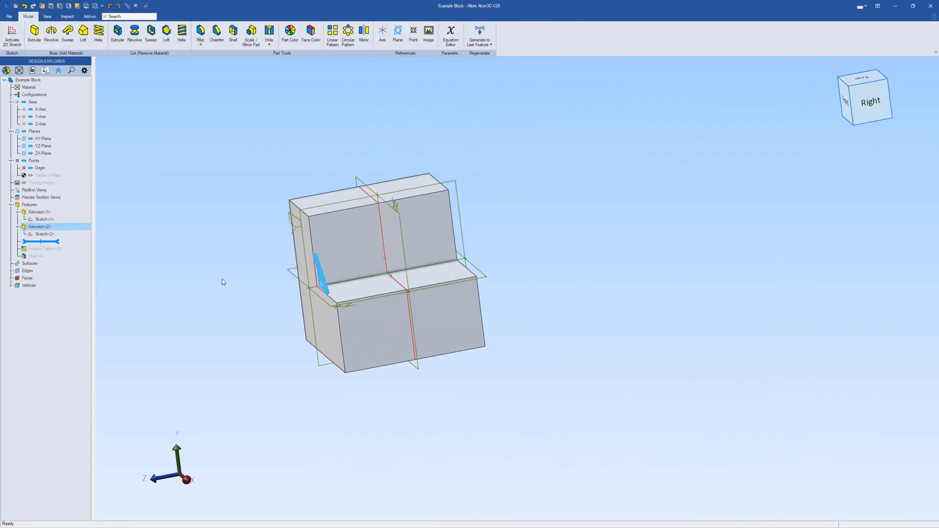
Roll the feature history forward past the feature pattern and inspect the resized ribs on the block.
{"action": "left_click", "coordinate": [222, 280]}
{"action": "middle_click_drag", "start_coordinate": [222, 280], "coordinate": [233, 321]}
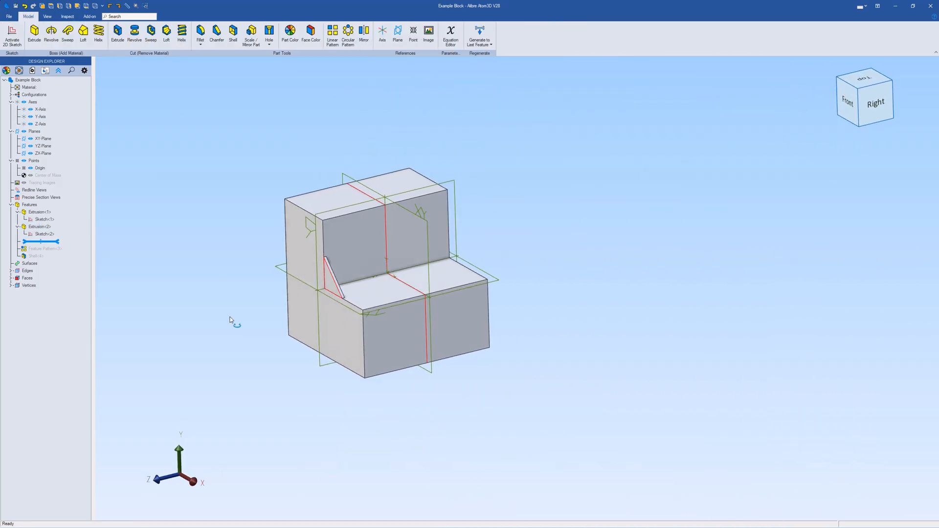
{"action": "left_click_drag", "start_coordinate": [41, 242], "coordinate": [43, 249]}
{"action": "left_click", "coordinate": [218, 358]}
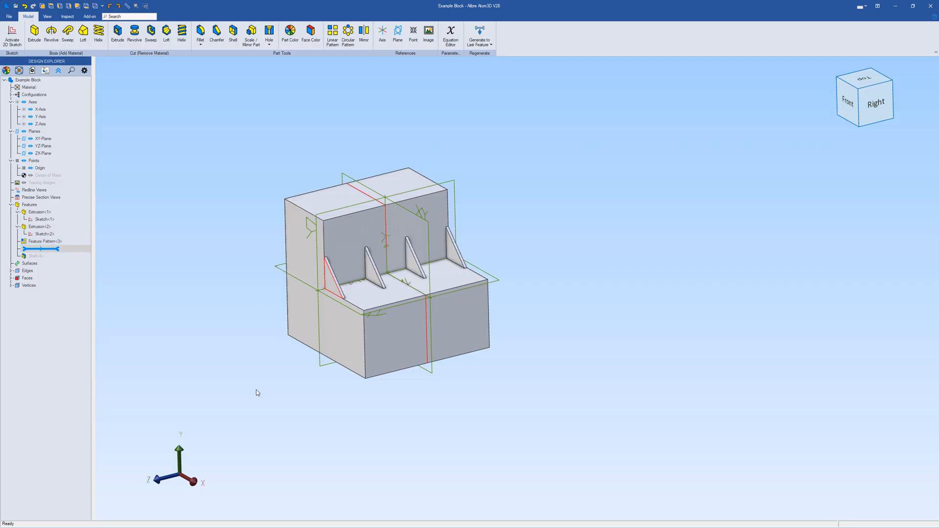
{"action": "middle_click_drag", "start_coordinate": [254, 389], "coordinate": [197, 402]}
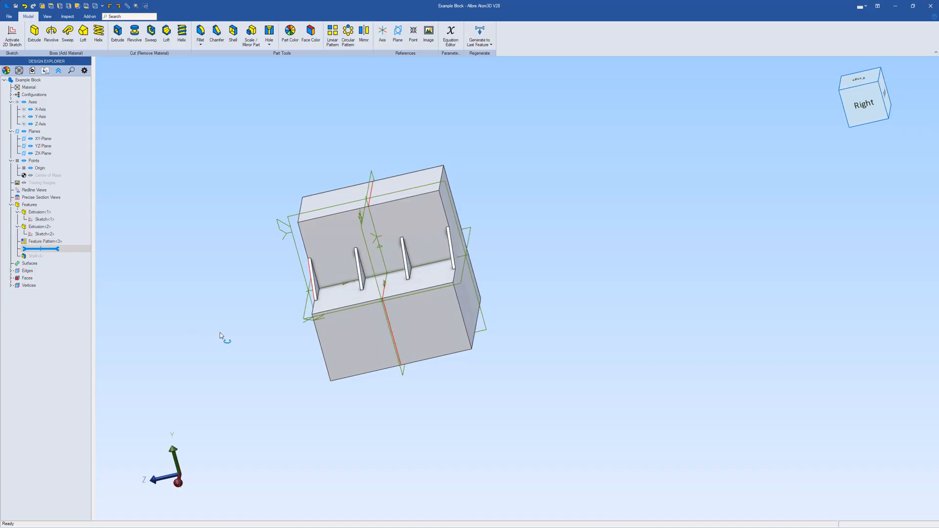
{"action": "middle_click_drag", "start_coordinate": [220, 334], "coordinate": [181, 277]}
{"action": "scroll", "coordinate": [181, 255], "scroll_direction": "up", "scroll_amount": 3}
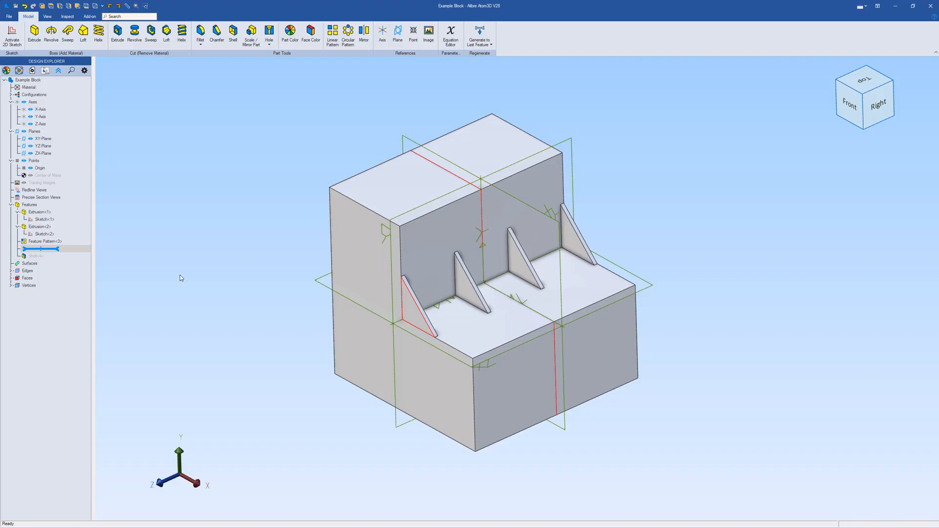
{"action": "right_click_drag", "start_coordinate": [208, 289], "coordinate": [212, 313]}
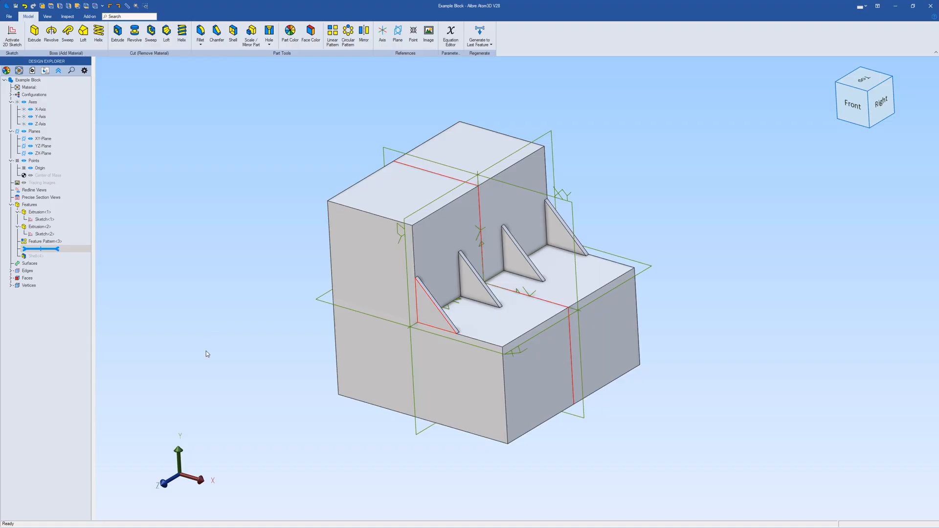
Roll the feature history forward past the block's shell feature and delete that shell.
{"action": "middle_click_drag", "start_coordinate": [207, 351], "coordinate": [206, 278]}
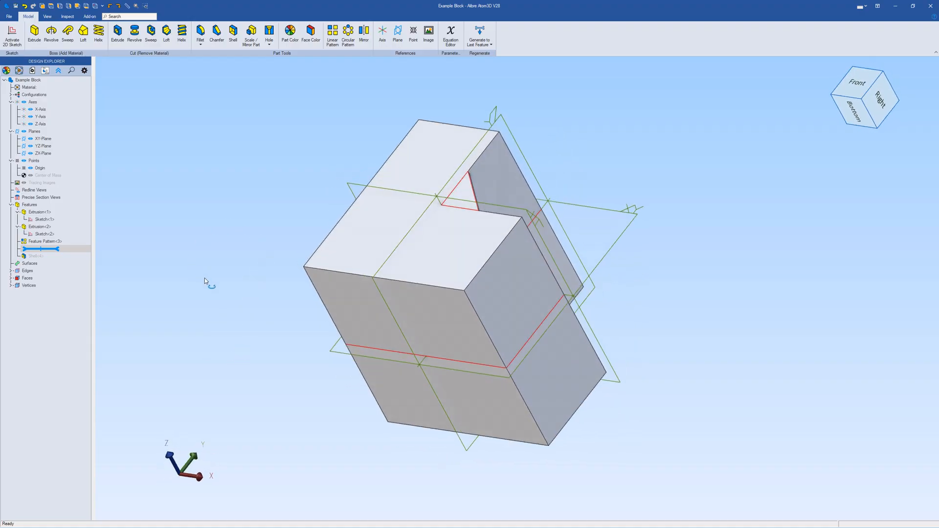
{"action": "left_click_drag", "start_coordinate": [55, 251], "coordinate": [55, 256]}
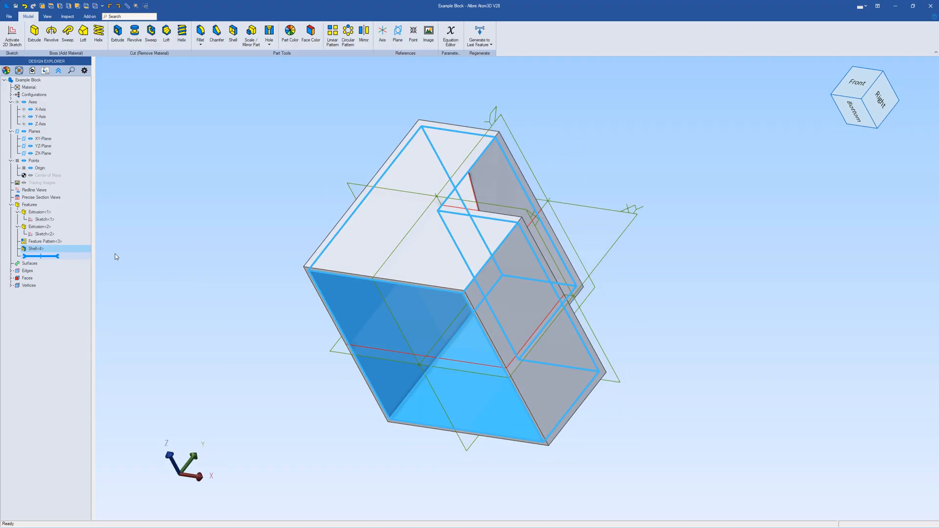
{"action": "right_click", "coordinate": [36, 249]}
{"action": "left_click", "coordinate": [54, 281]}
{"action": "middle_click_drag", "start_coordinate": [166, 287], "coordinate": [217, 178]}
Shell the whole block with a 2 mm standard thickness, without selecting any faces to remove.
{"action": "left_click", "coordinate": [232, 41]}
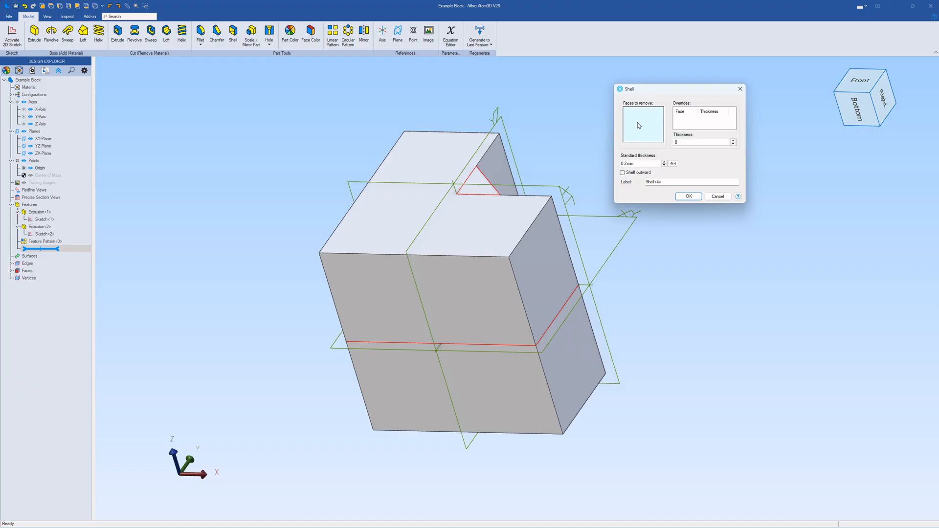
{"action": "left_click_drag", "start_coordinate": [651, 163], "coordinate": [608, 161]}
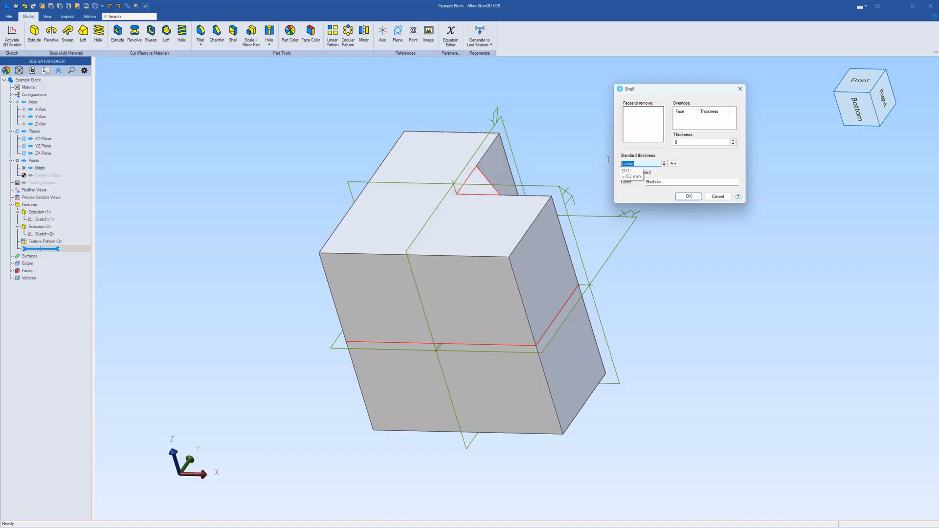
{"action": "type", "text": "2"}
{"action": "left_click", "coordinate": [635, 124]}
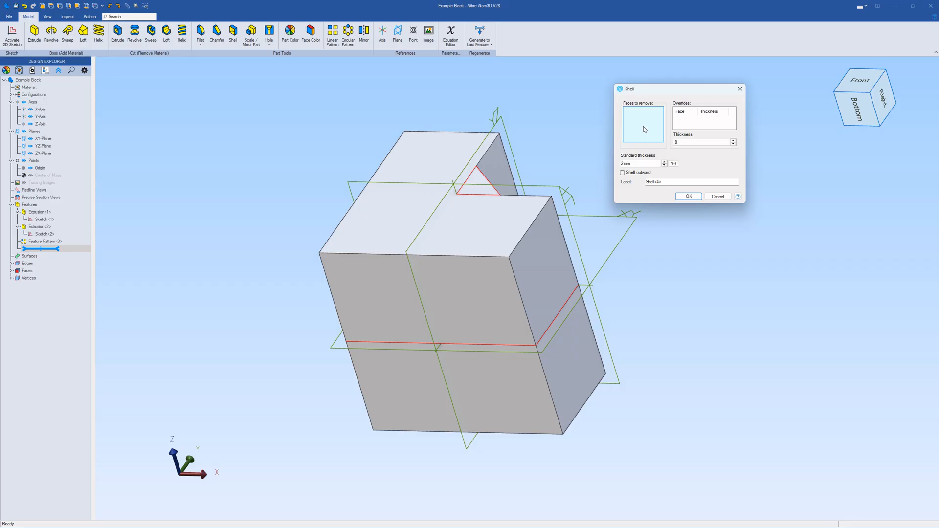
{"action": "left_click", "coordinate": [690, 196]}
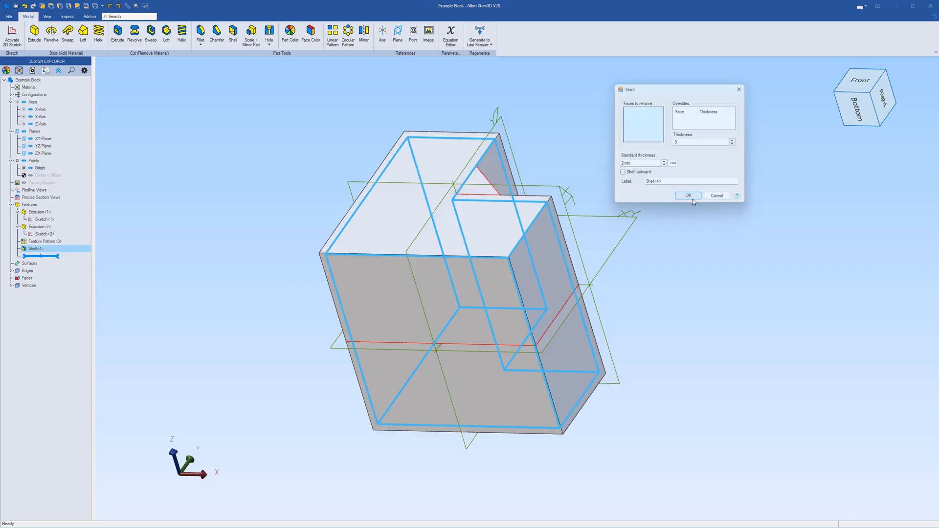
{"action": "middle_click_drag", "start_coordinate": [690, 210], "coordinate": [694, 237]}
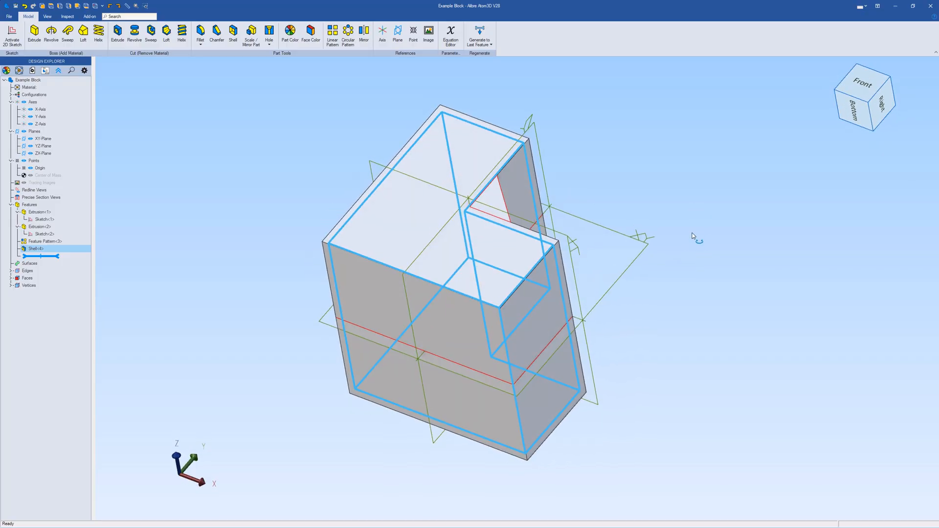
Section the block along the XY plane to inspect its interior, and turn the section view off again.
{"action": "left_click", "coordinate": [67, 16]}
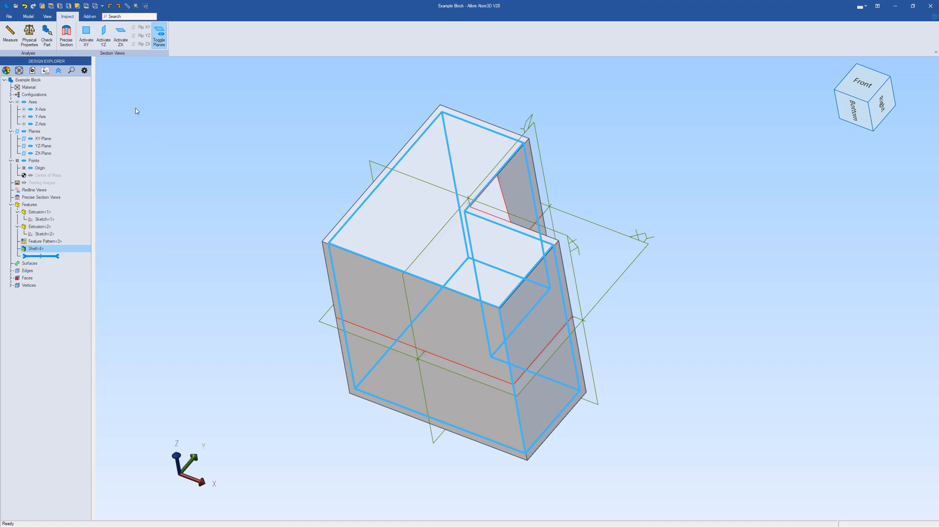
{"action": "left_click", "coordinate": [87, 33]}
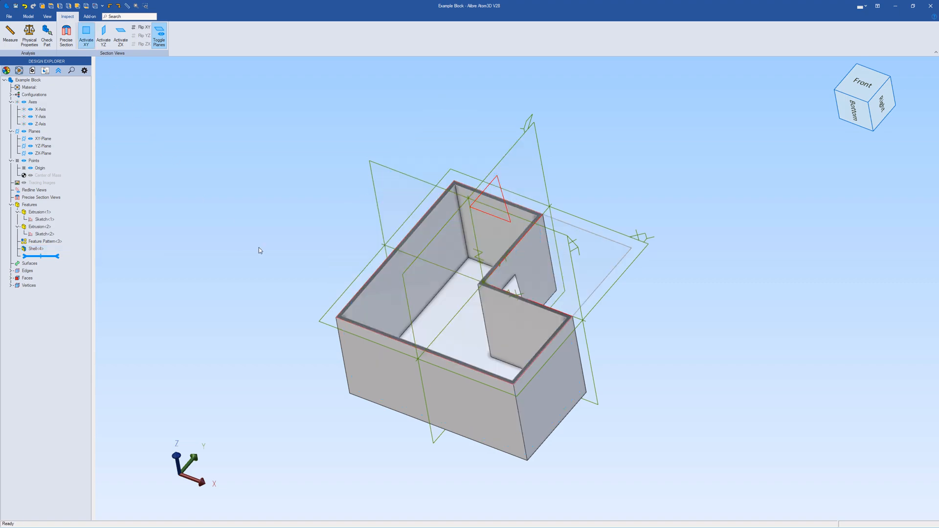
{"action": "mouse_move", "coordinate": [706, 272]}
{"action": "middle_mouse_down"}
{"action": "mouse_move", "coordinate": [719, 336]}
{"action": "mouse_move", "coordinate": [731, 337]}
{"action": "mouse_move", "coordinate": [695, 275]}
{"action": "middle_mouse_up"}
{"action": "left_click", "coordinate": [91, 45]}
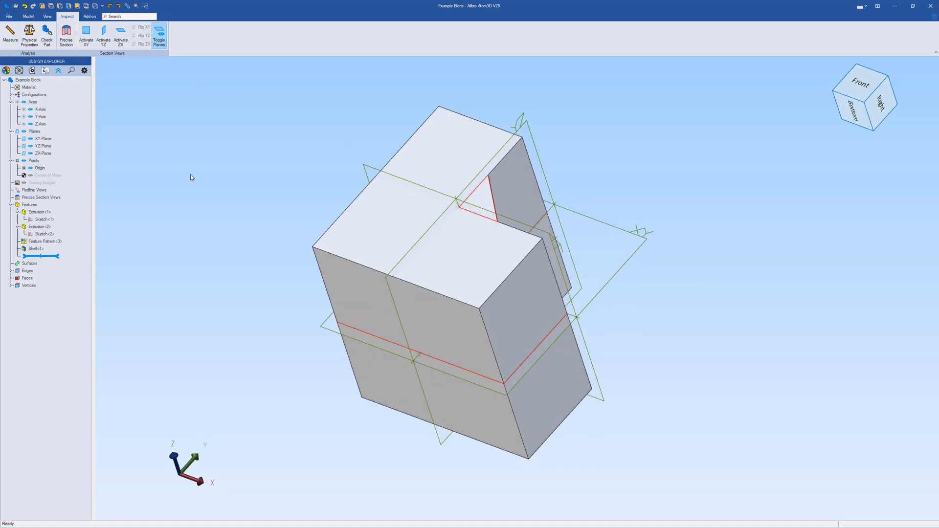
{"action": "middle_click_drag", "start_coordinate": [190, 174], "coordinate": [206, 183]}
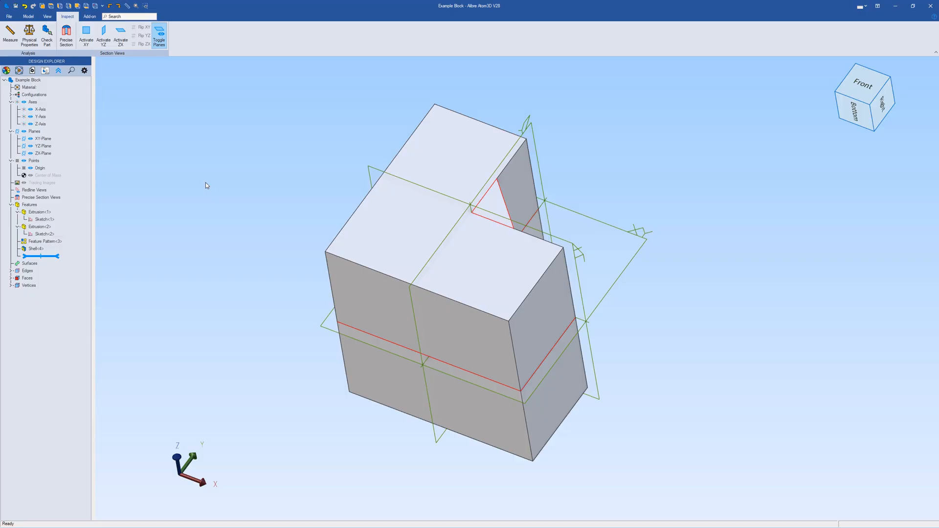
{"action": "middle_click_drag", "start_coordinate": [245, 182], "coordinate": [287, 299]}
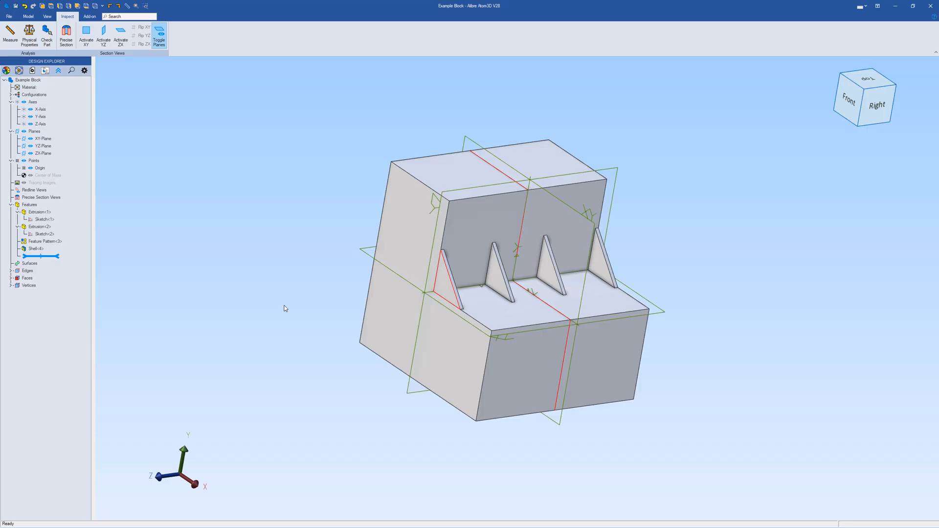
{"action": "middle_click_drag", "start_coordinate": [283, 310], "coordinate": [306, 317]}
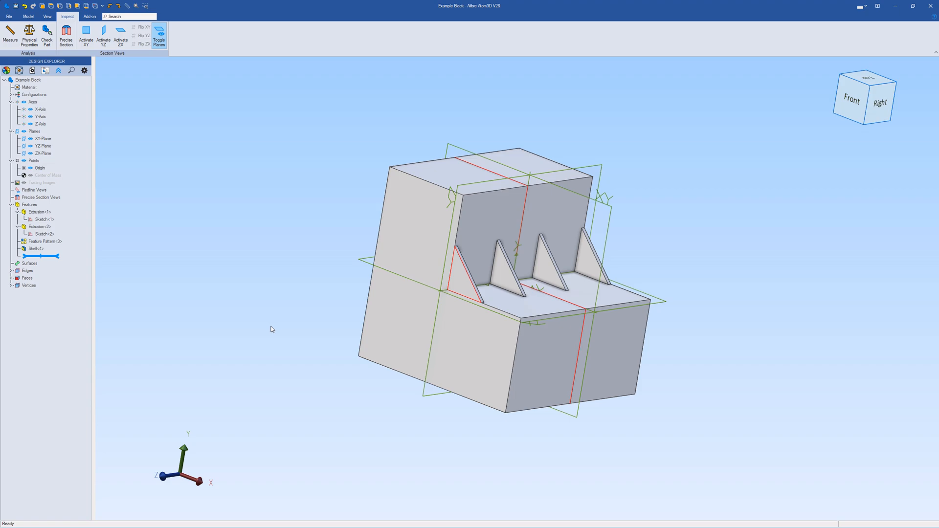
Edit the shell to remove the block's bottom face, accept it, and inspect the interior and ribs.
{"action": "middle_click_drag", "start_coordinate": [270, 327], "coordinate": [203, 281]}
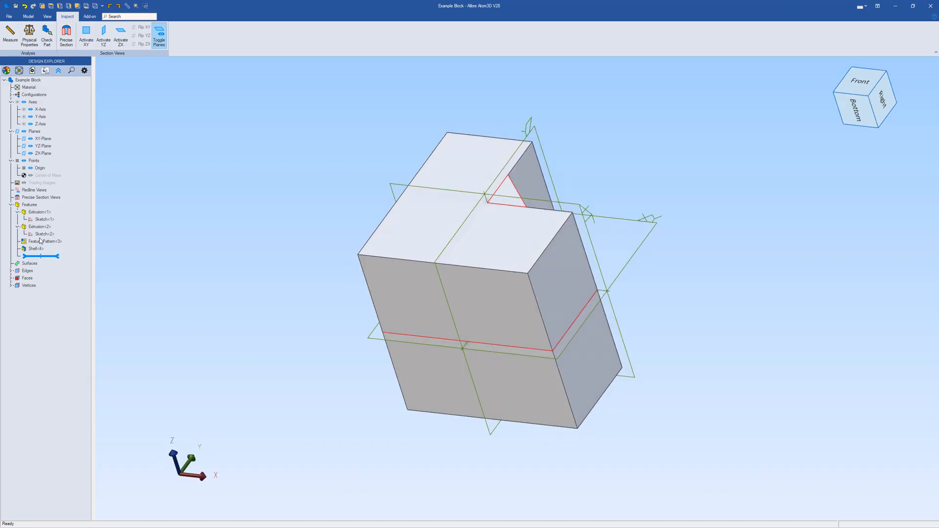
{"action": "right_click", "coordinate": [42, 249]}
{"action": "left_click", "coordinate": [58, 251]}
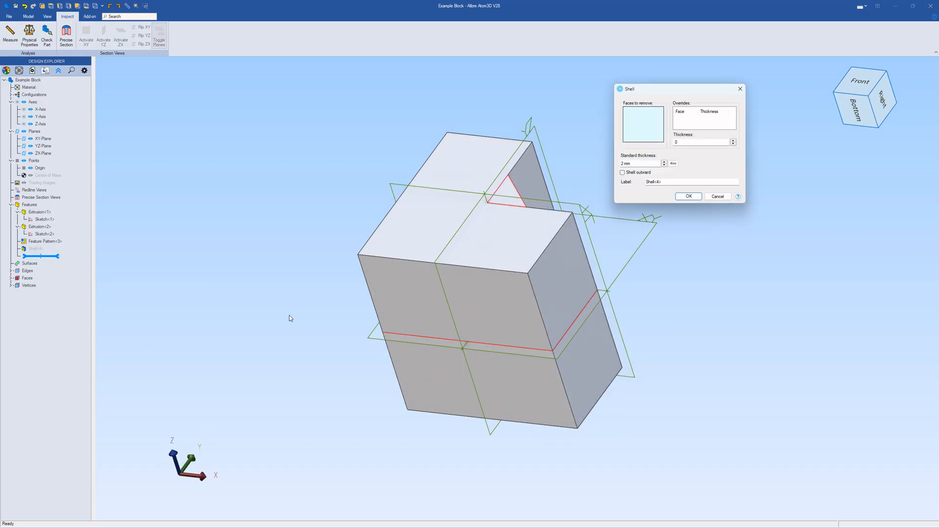
{"action": "left_click_drag", "start_coordinate": [645, 106], "coordinate": [638, 102]}
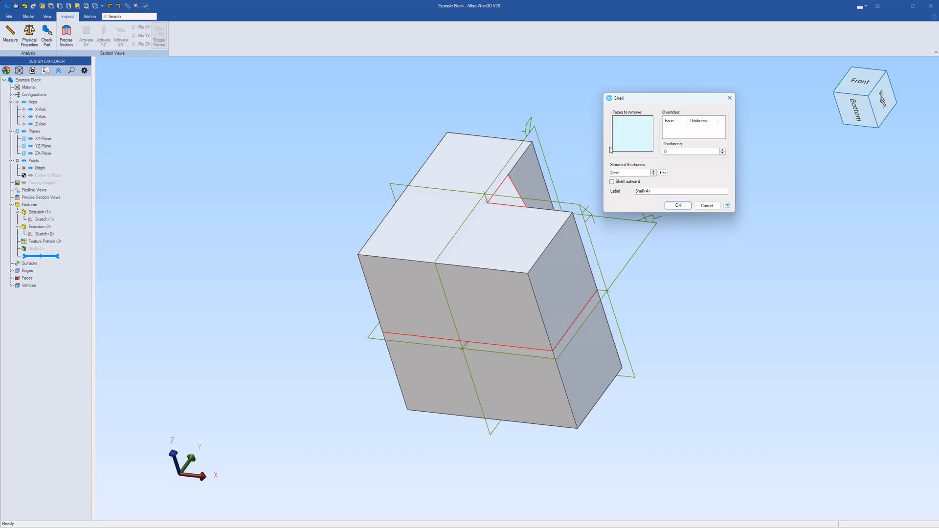
{"action": "left_click", "coordinate": [437, 330]}
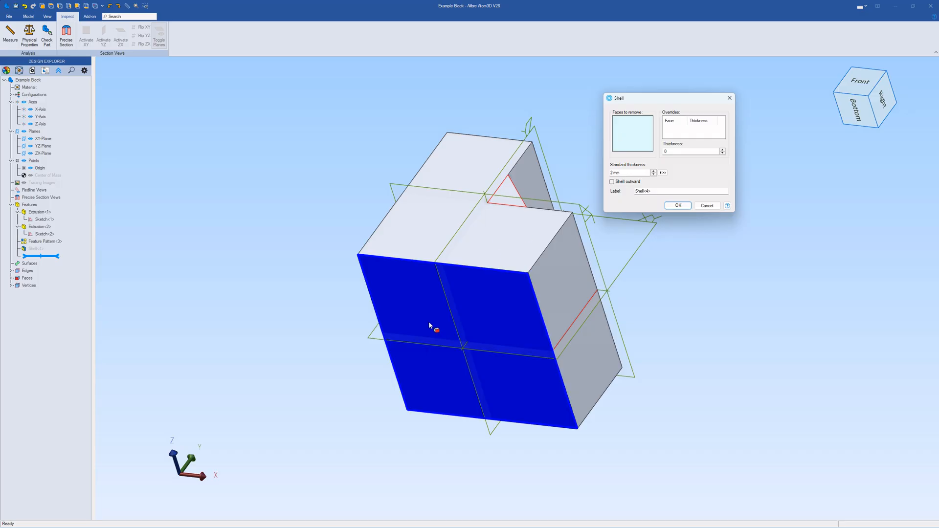
{"action": "left_click", "coordinate": [678, 205]}
{"action": "left_click", "coordinate": [691, 232]}
{"action": "middle_click_drag", "start_coordinate": [688, 261], "coordinate": [709, 217]}
{"action": "middle_click_drag", "start_coordinate": [687, 258], "coordinate": [652, 245]}
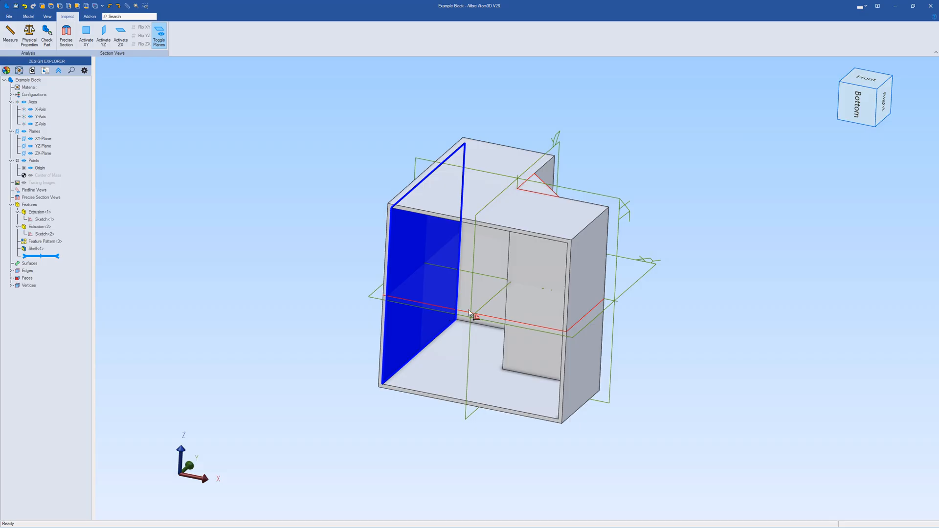
{"action": "middle_click_drag", "start_coordinate": [338, 301], "coordinate": [332, 312]}
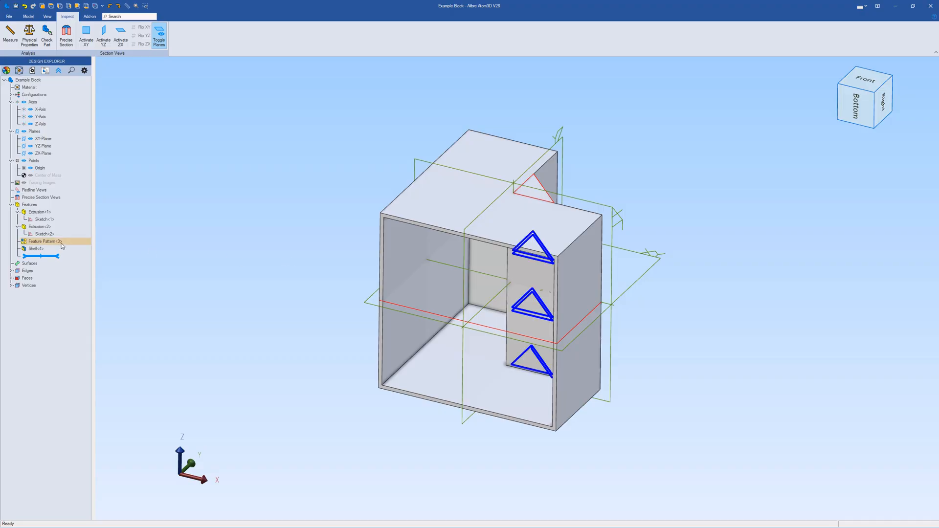
{"action": "middle_click_drag", "start_coordinate": [224, 211], "coordinate": [166, 307]}
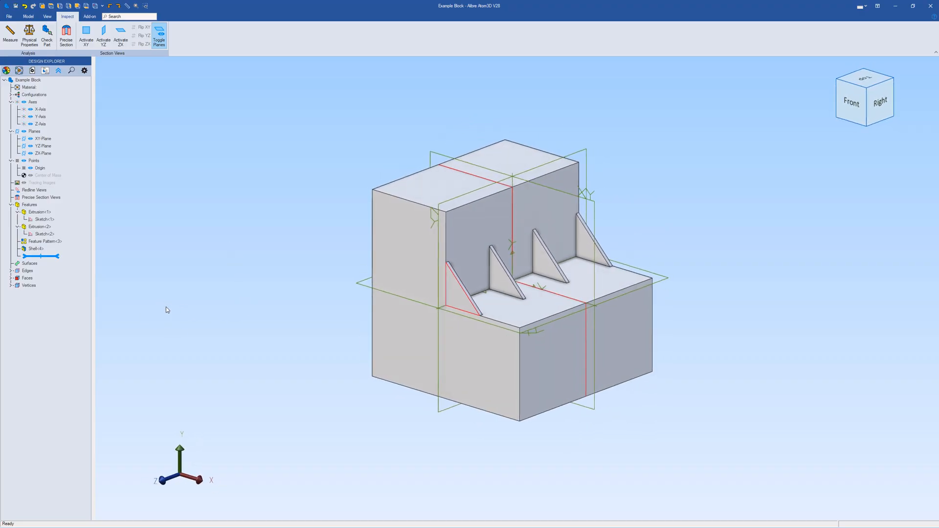